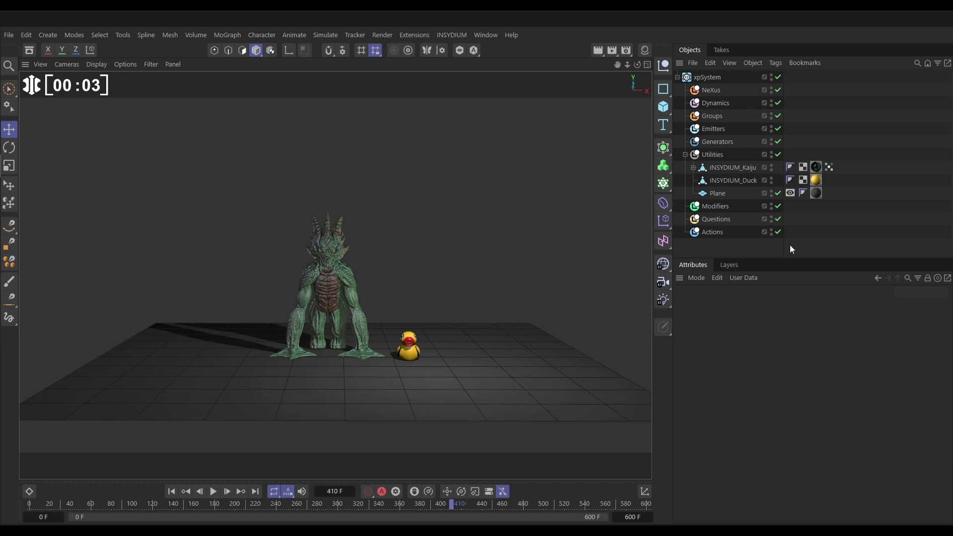
# - Hide the kaiju and duck, then add an emitter to the Emitters folder raised high above the floor
pyautogui.click(772, 165)
pyautogui.click(771, 177)
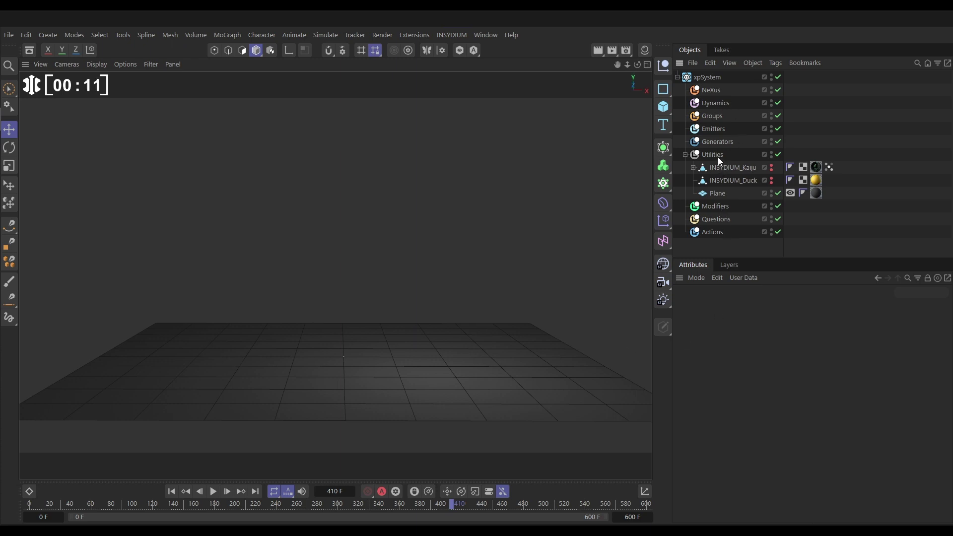
pyautogui.click(710, 130)
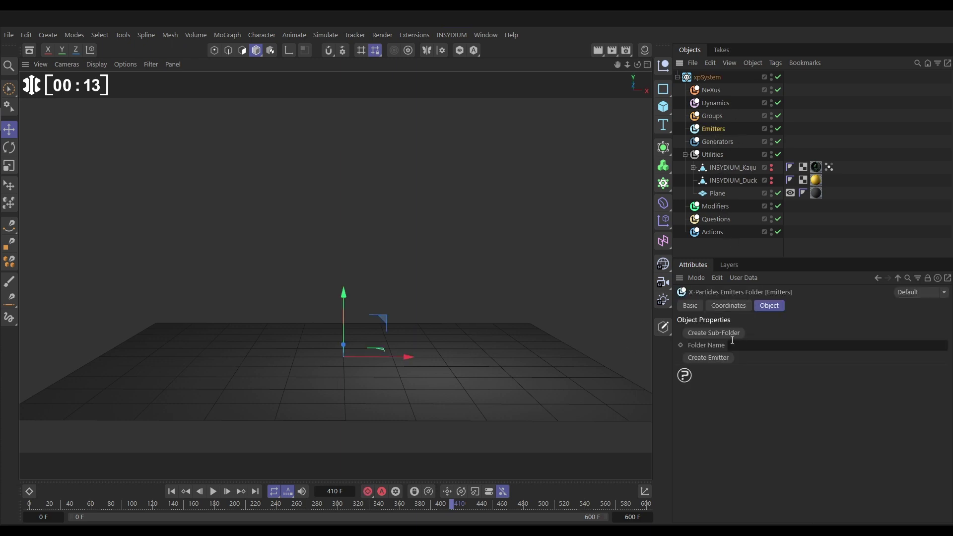
pyautogui.click(702, 358)
pyautogui.moveTo(340, 303); pyautogui.dragTo(350, 239)
# - Set the emitter plane to Y- so it faces downward
pyautogui.click(776, 306)
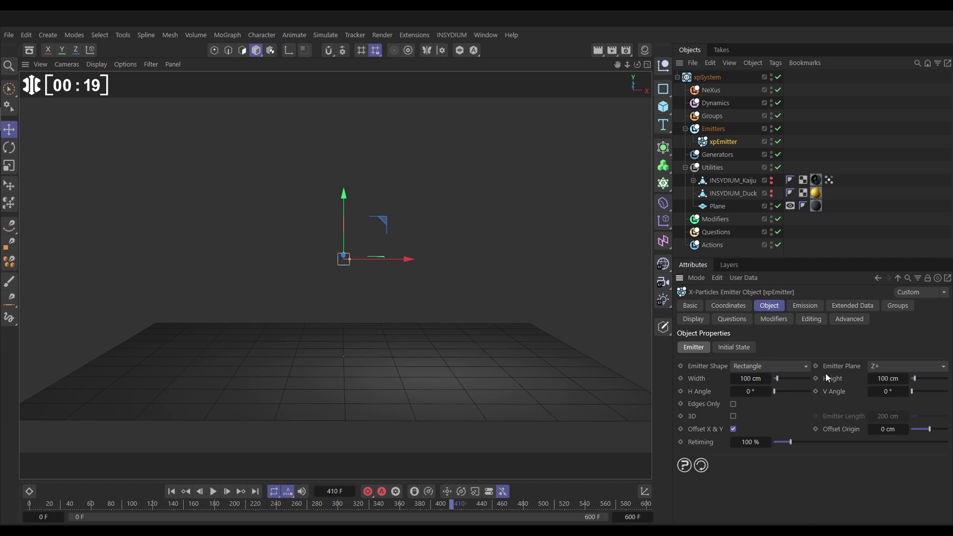
pyautogui.click(879, 367)
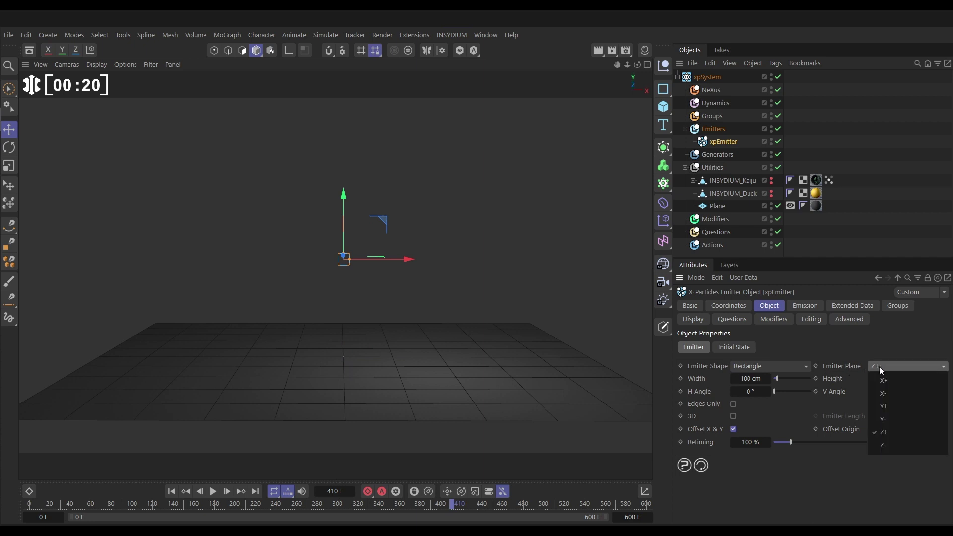
pyautogui.click(883, 417)
pyautogui.keyDown('alt'); pyautogui.moveTo(352, 294); pyautogui.dragTo(340, 192); pyautogui.keyUp('alt')
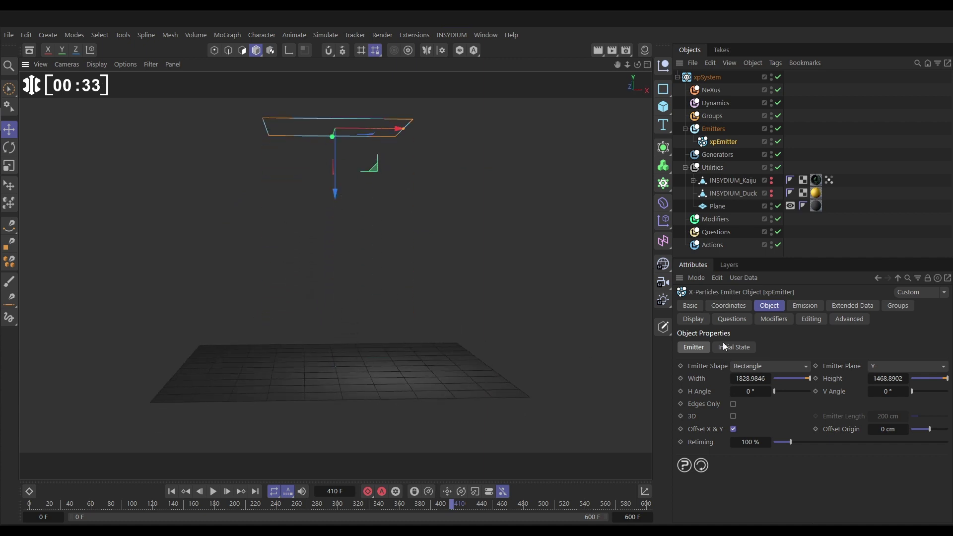
# - Set emitter birthrate 250, variation 100 and speed 0 cm, then replay from the first frame
pyautogui.click(814, 306)
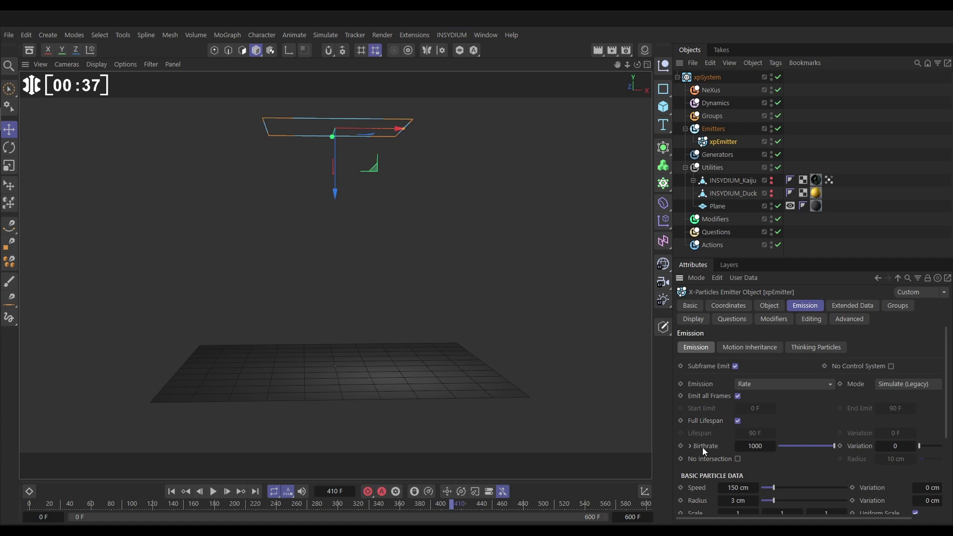
pyautogui.click(753, 446)
pyautogui.write('250')
pyautogui.press('Return')
pyautogui.click(894, 446)
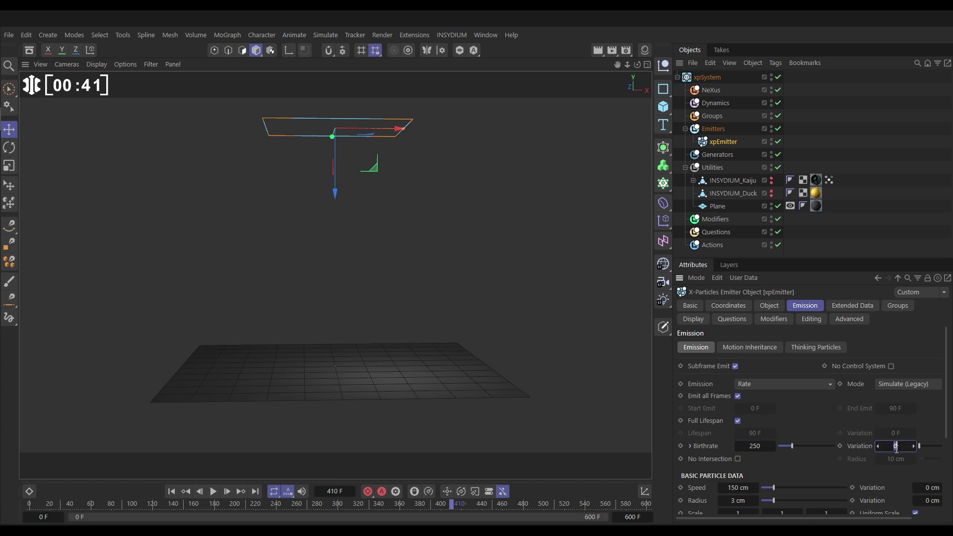
pyautogui.write('100')
pyautogui.press('Return')
pyautogui.moveTo(772, 487); pyautogui.dragTo(730, 487)
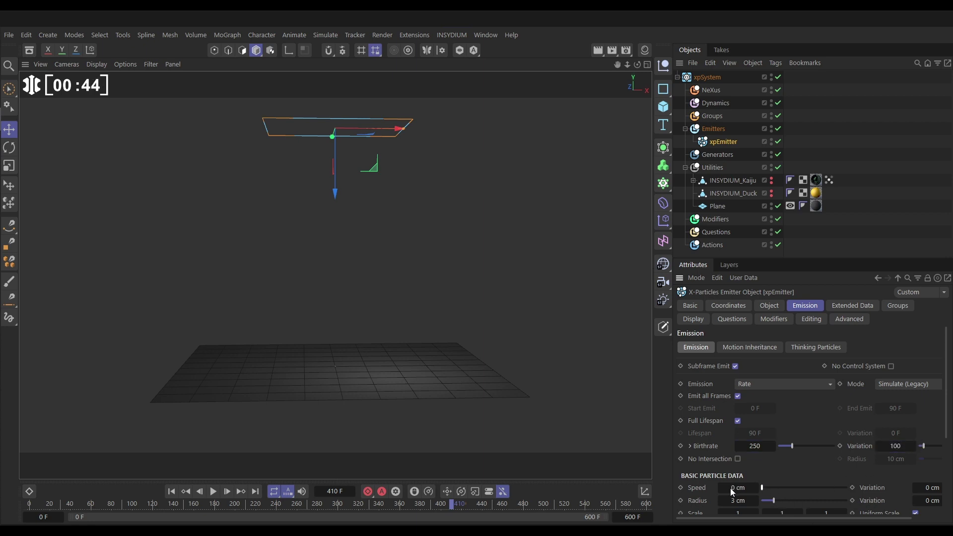
pyautogui.click(171, 491)
pyautogui.click(213, 492)
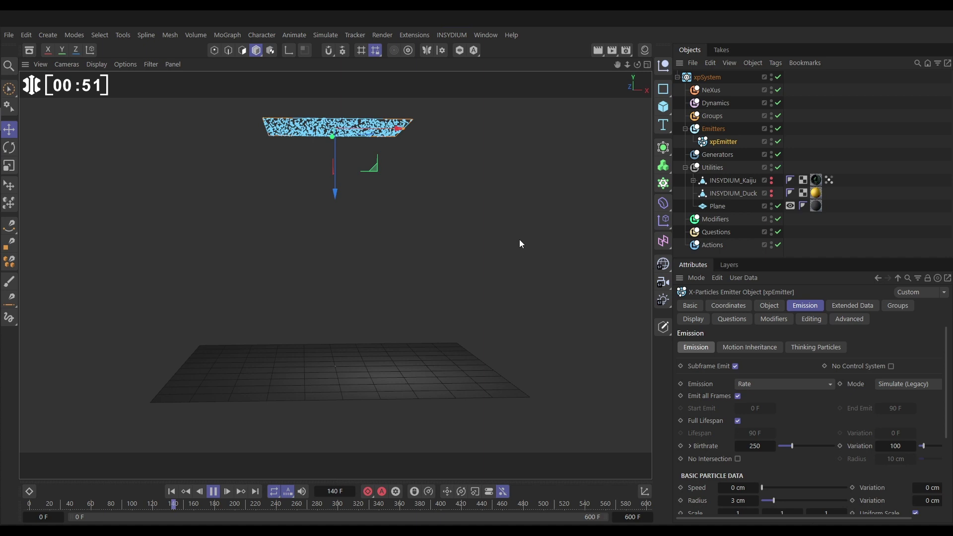
# - Add an xpGravity modifier with 150 cm variation and hide it in the viewport
pyautogui.click(716, 219)
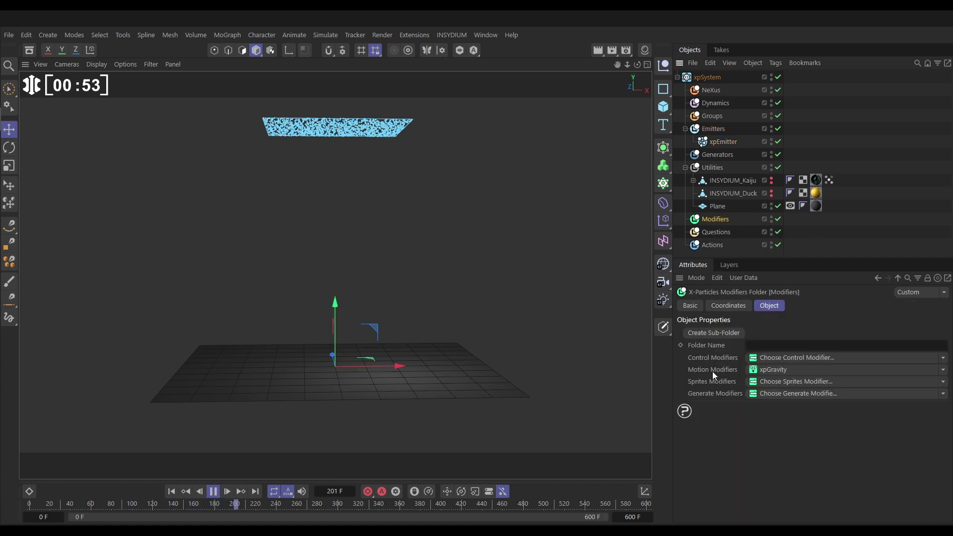
pyautogui.click(924, 370)
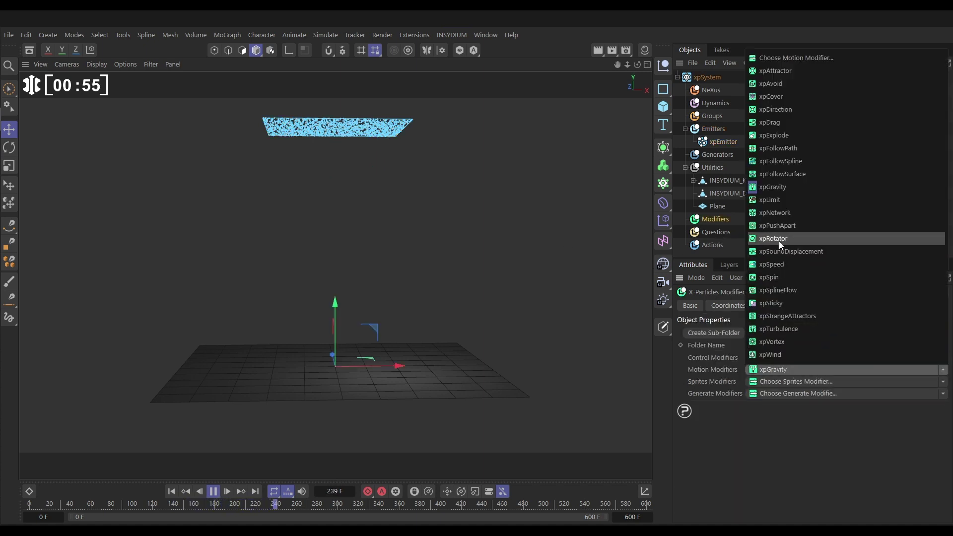
pyautogui.click(773, 188)
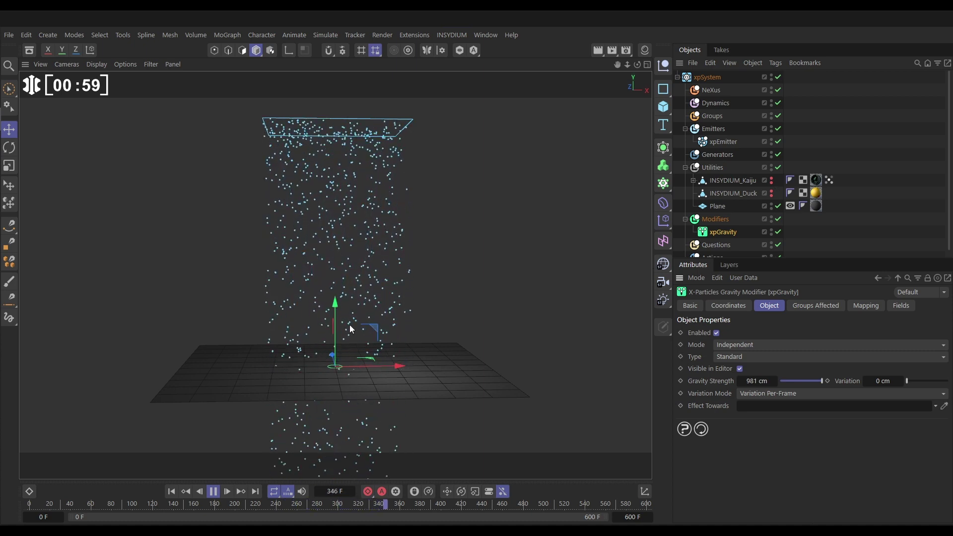
pyautogui.click(213, 491)
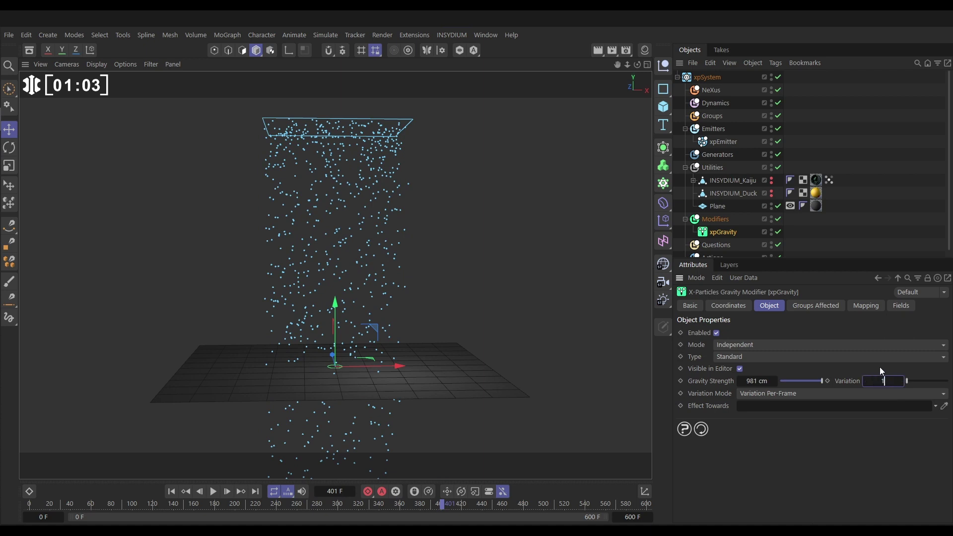
pyautogui.write('150')
pyautogui.press('Return')
pyautogui.click(739, 368)
pyautogui.click(537, 242)
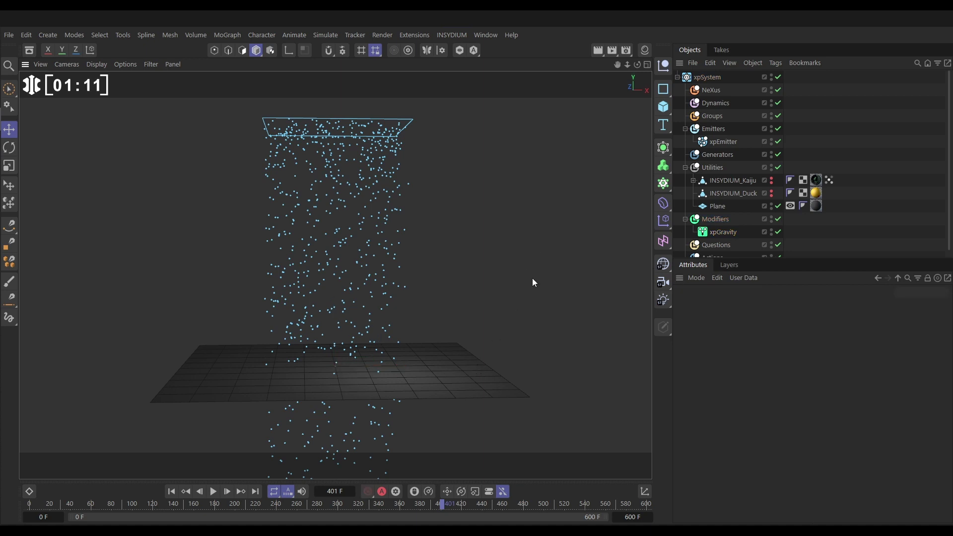
# - Display the emitter's particles as Lines with Gradient (Random) colour mode
pyautogui.click(727, 142)
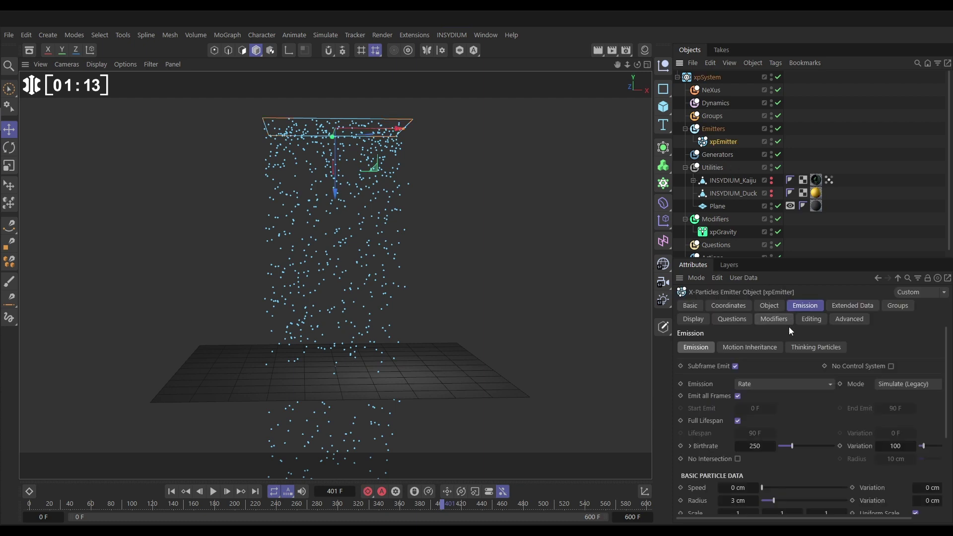
pyautogui.click(694, 319)
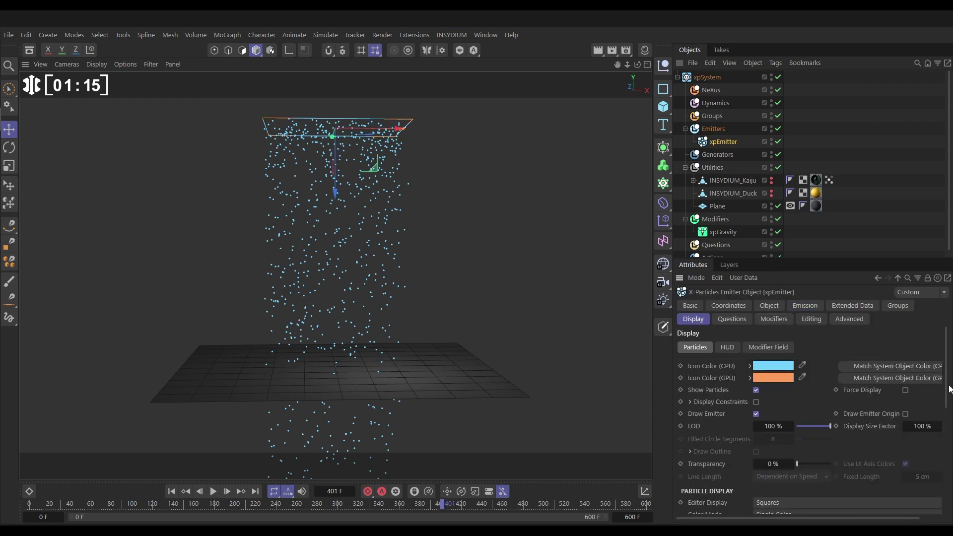
pyautogui.moveTo(948, 391); pyautogui.dragTo(947, 445)
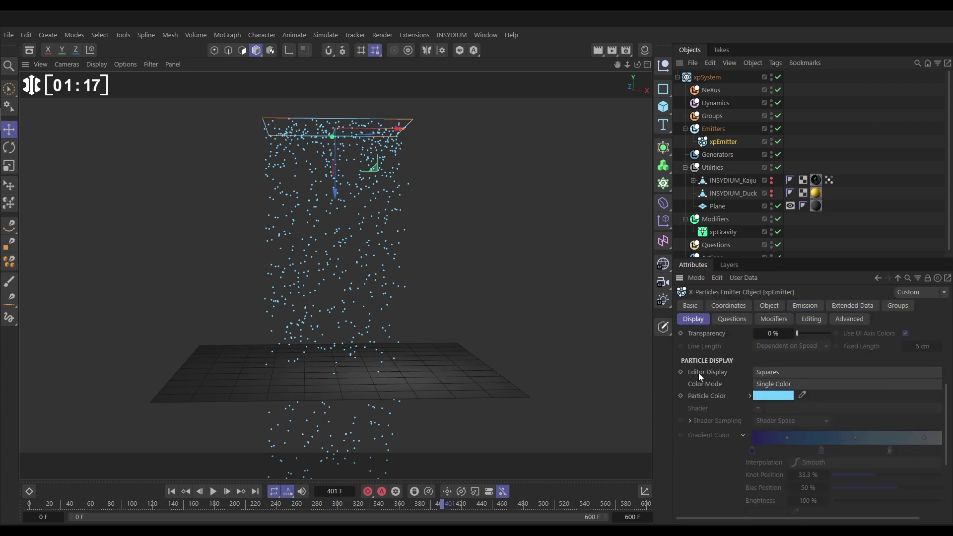
pyautogui.click(775, 372)
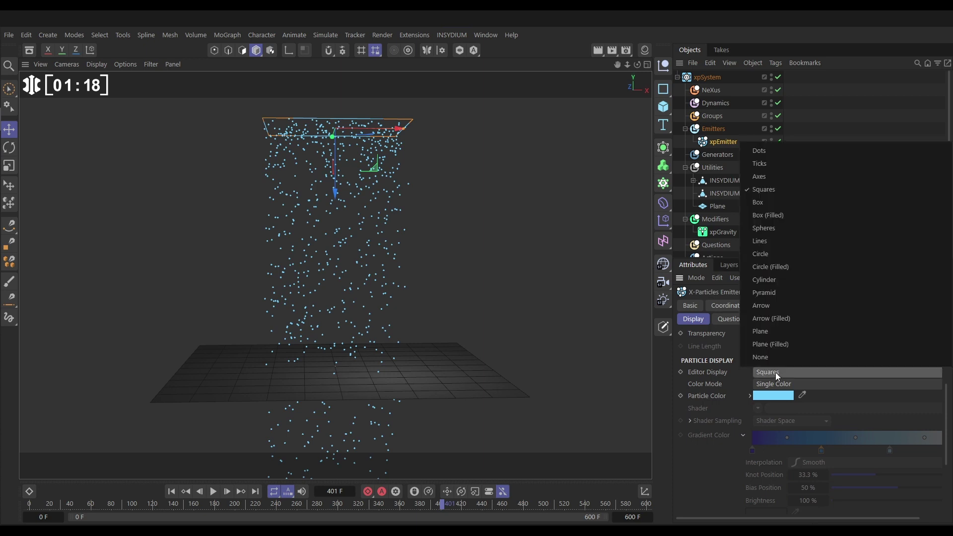
pyautogui.click(754, 245)
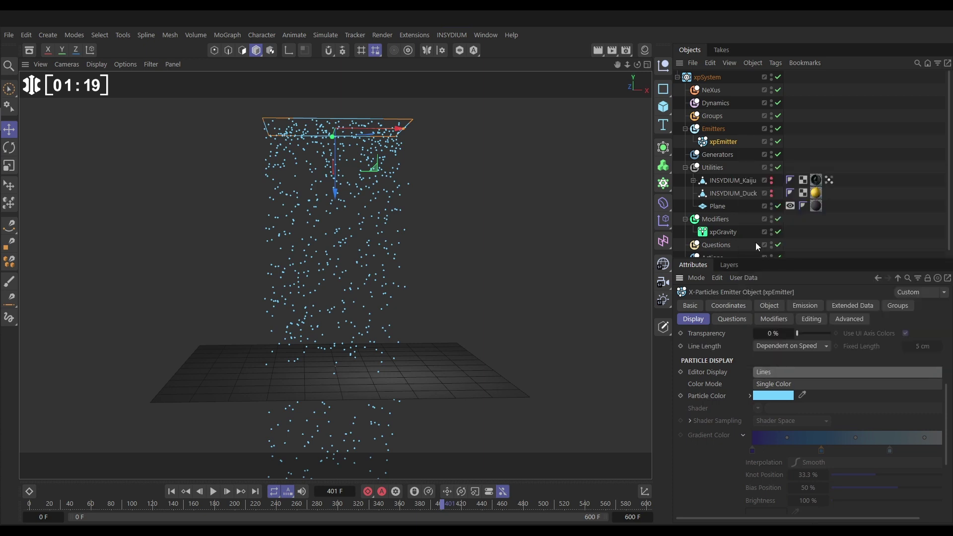
pyautogui.click(764, 385)
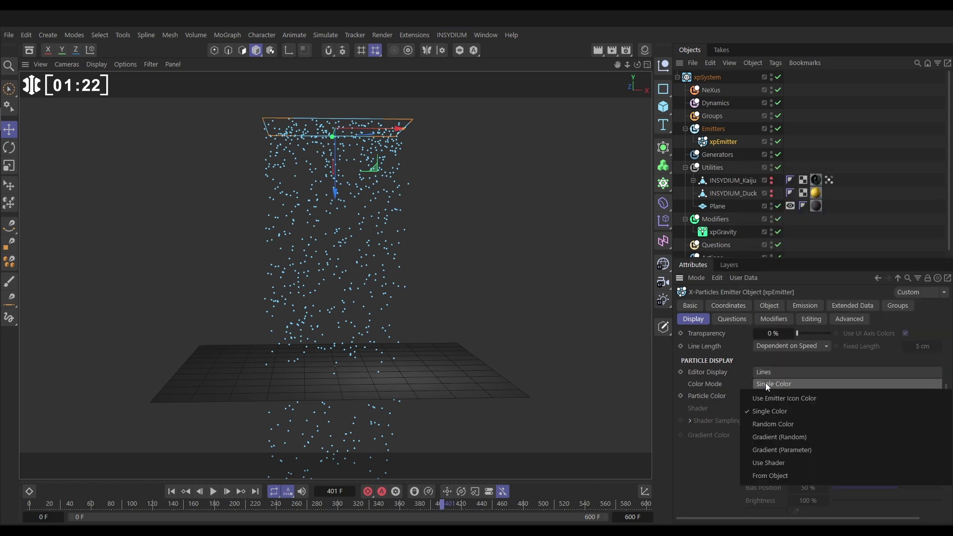
pyautogui.click(775, 436)
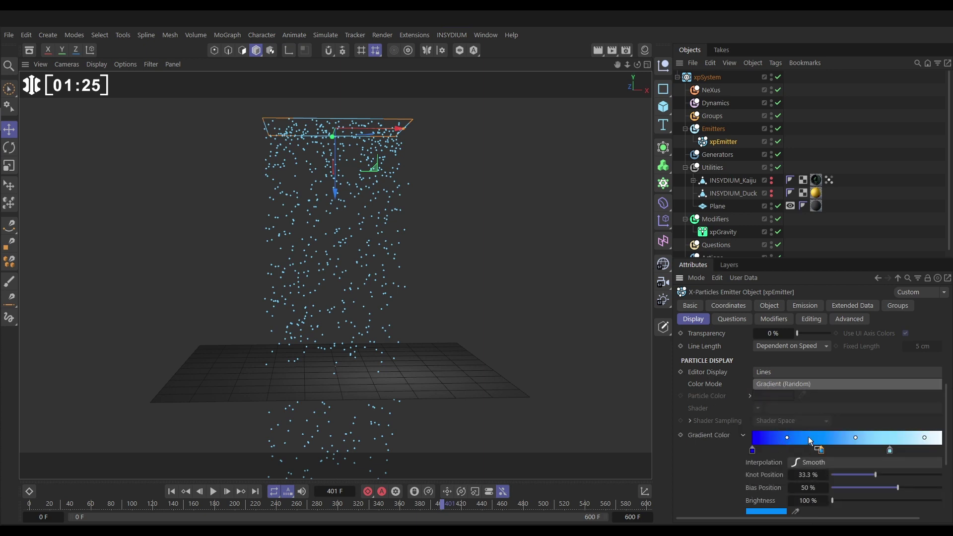
# - Darken the gradient's ends to near-black and grey, then replay the rain from the start
pyautogui.scroll(-3, 784, 439)
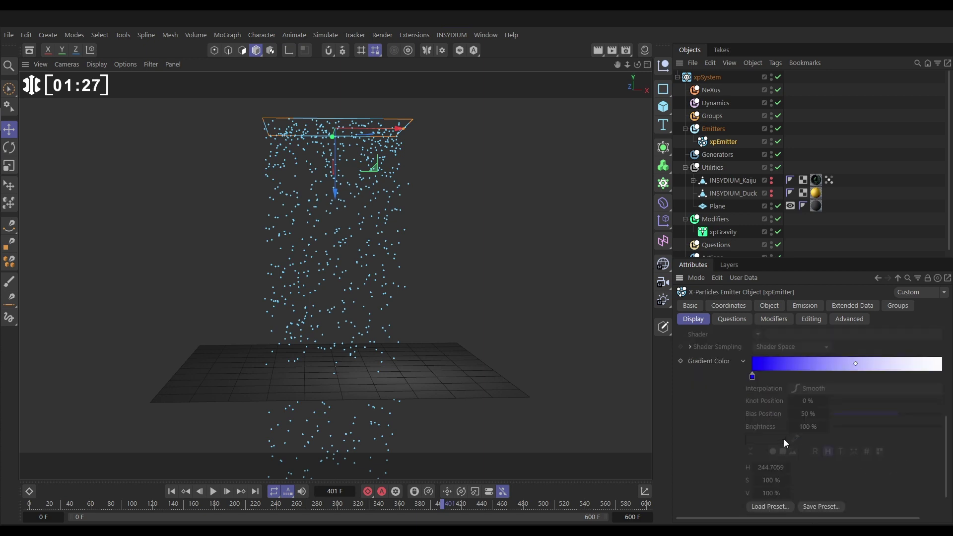
pyautogui.click(752, 379)
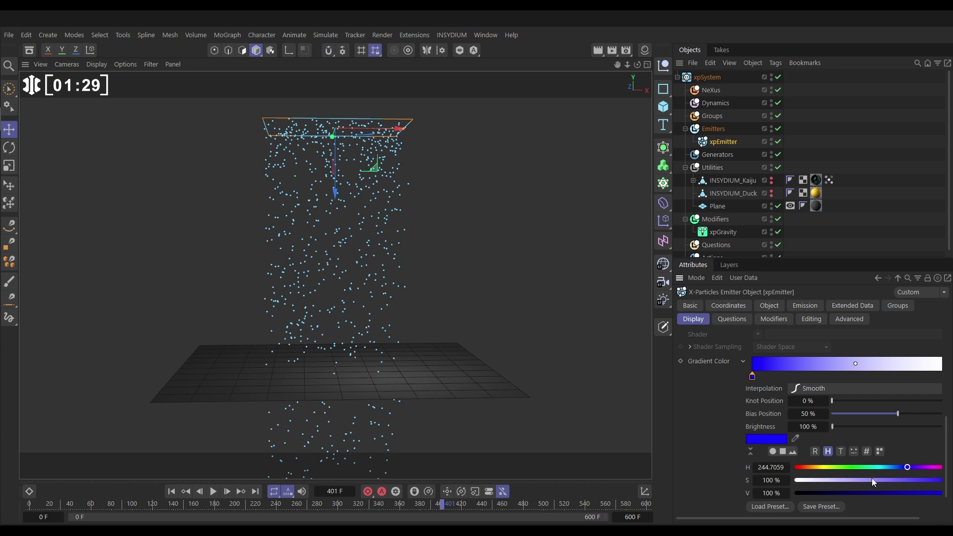
pyautogui.moveTo(871, 480); pyautogui.dragTo(861, 518)
pyautogui.click(935, 376)
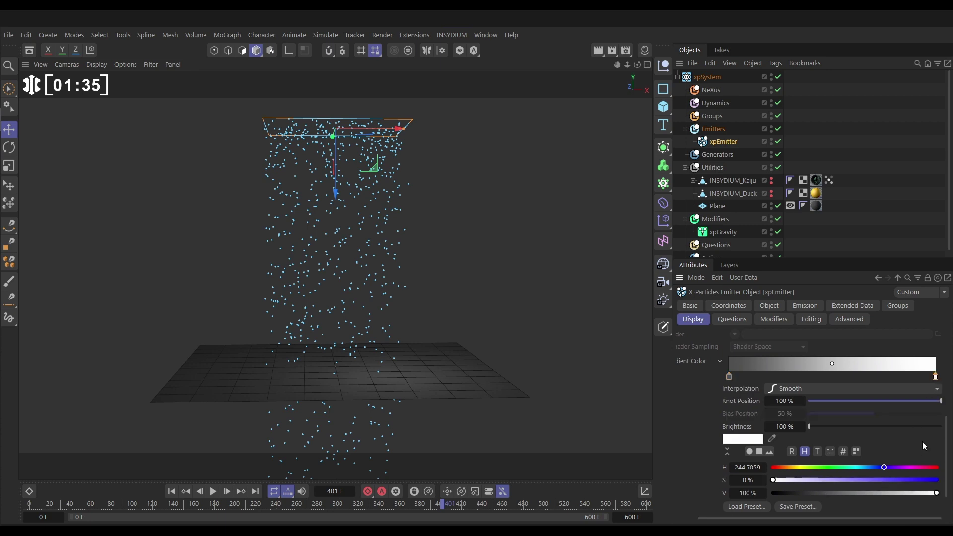
pyautogui.moveTo(936, 492); pyautogui.dragTo(872, 496)
pyautogui.click(170, 491)
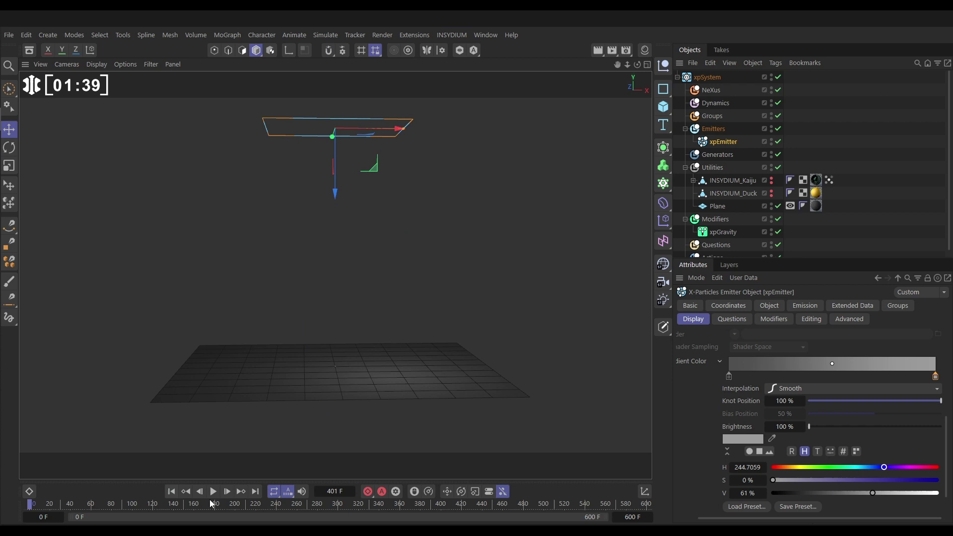
pyautogui.click(213, 492)
pyautogui.click(499, 230)
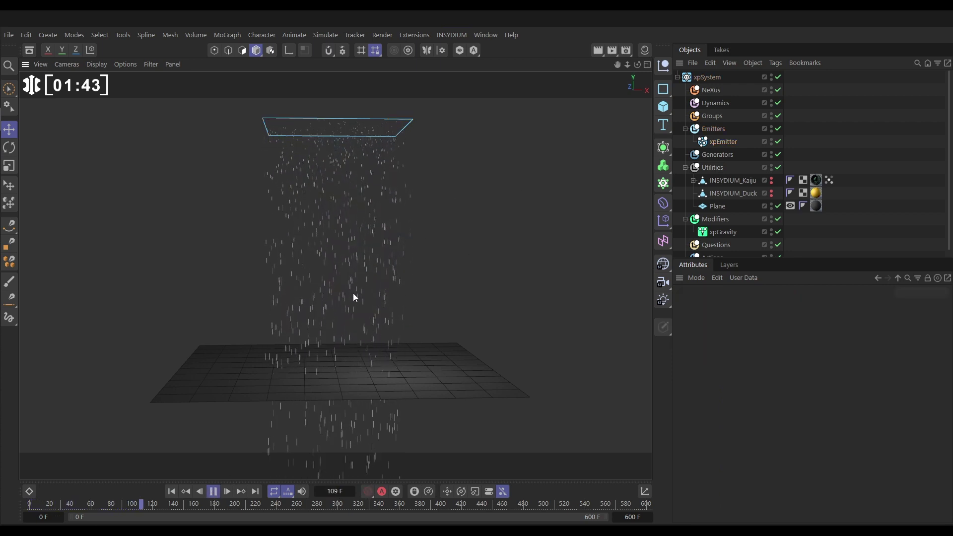
# - Add an xpCollider tag to the floor Plane and replay to test the collisions
pyautogui.click(212, 491)
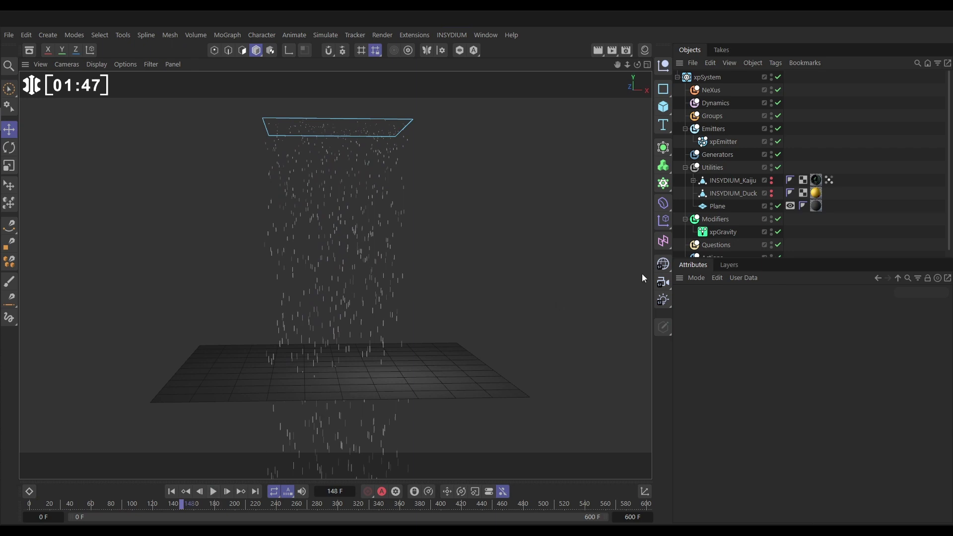
pyautogui.click(712, 209)
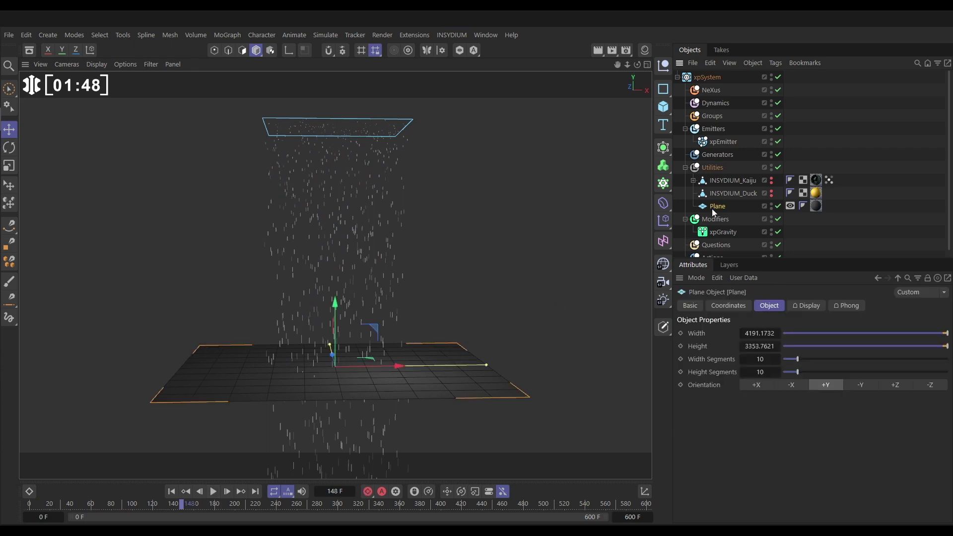
pyautogui.click(776, 63)
pyautogui.moveTo(795, 124)
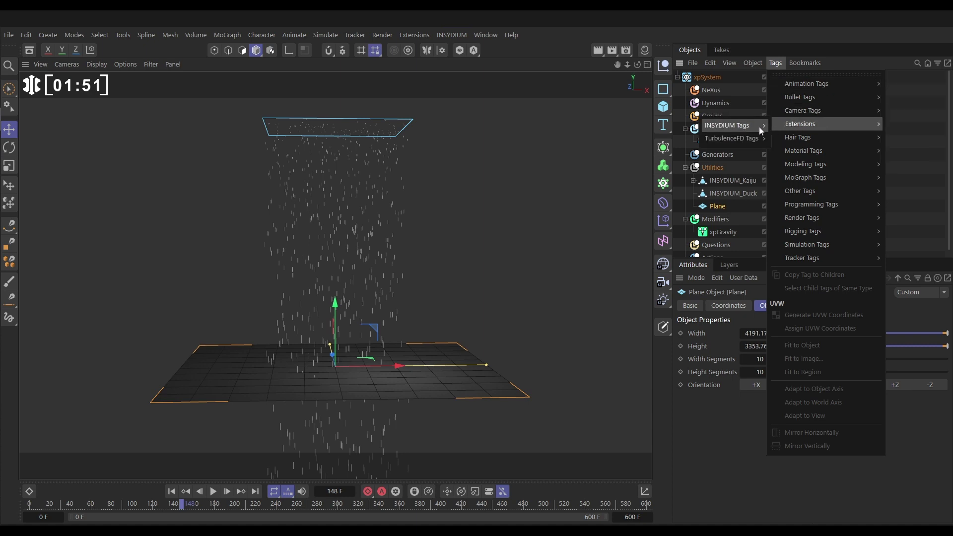
pyautogui.moveTo(751, 126)
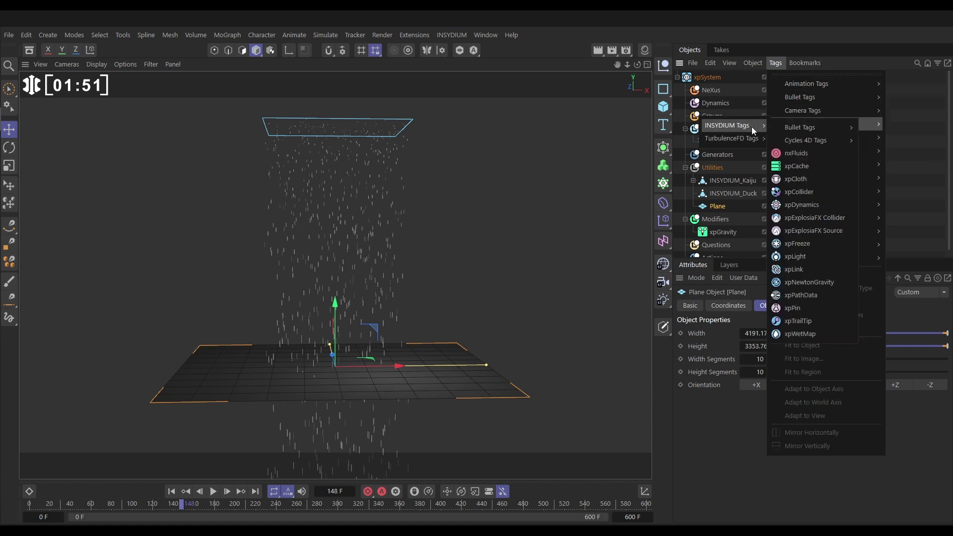
pyautogui.click(798, 191)
pyautogui.click(171, 491)
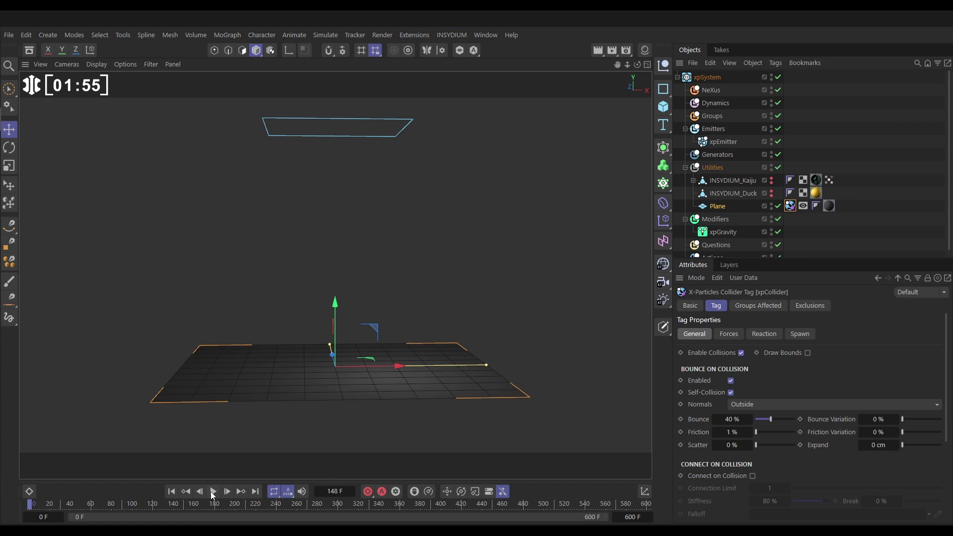
pyautogui.click(213, 491)
pyautogui.click(401, 403)
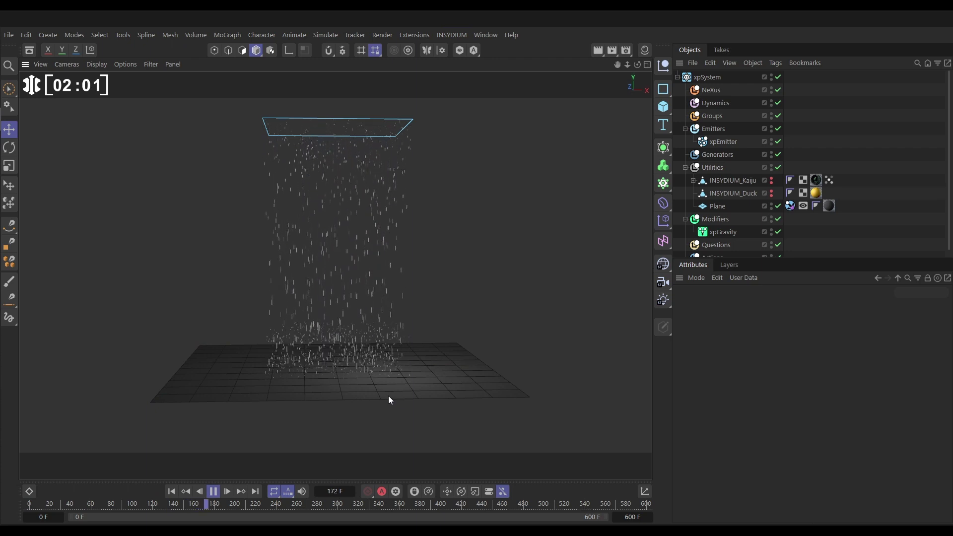
# - Set collider Bounce Variation 15 %, Friction 14 %, Friction Variation 8 % and Scatter 28 %
pyautogui.click(789, 205)
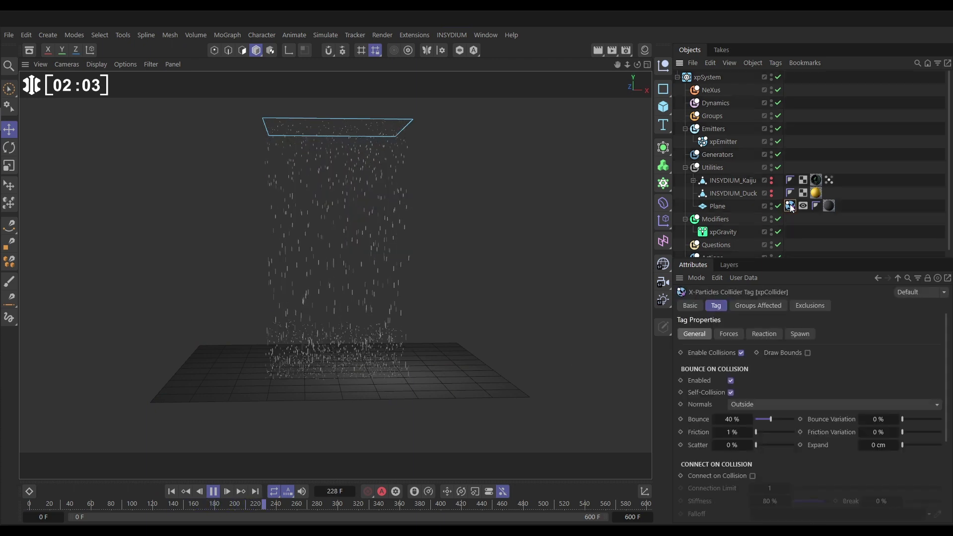
pyautogui.moveTo(903, 419); pyautogui.dragTo(909, 420)
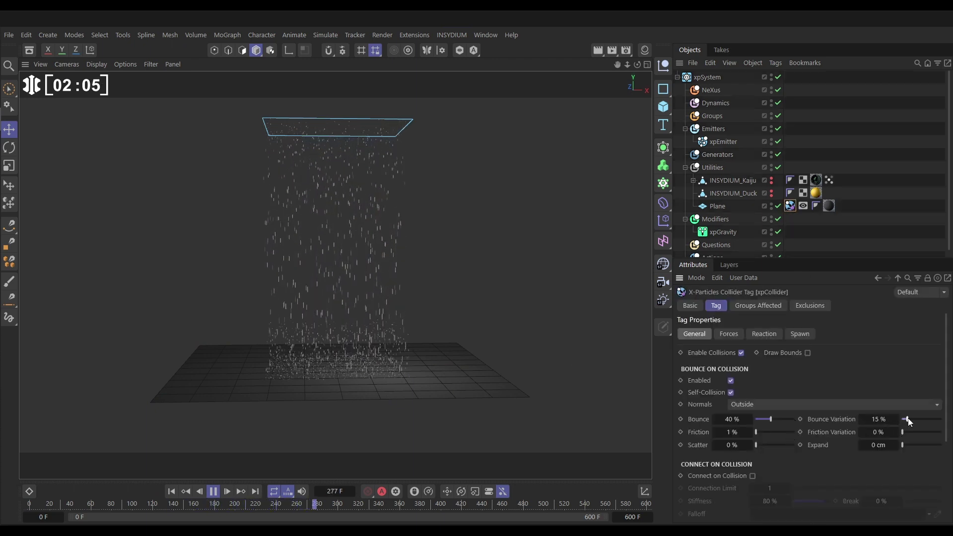
pyautogui.moveTo(755, 432); pyautogui.dragTo(760, 433)
pyautogui.moveTo(902, 431); pyautogui.dragTo(904, 433)
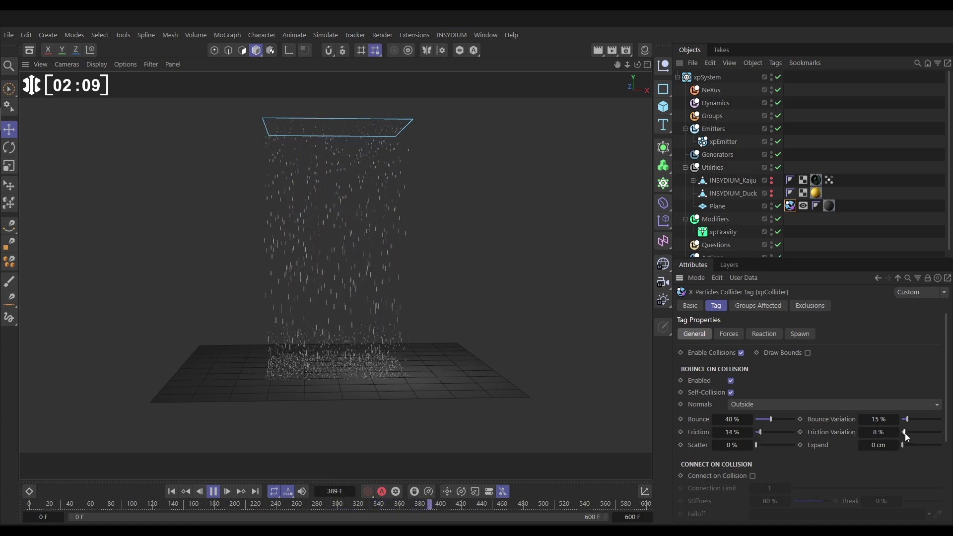
pyautogui.moveTo(760, 444); pyautogui.dragTo(766, 445)
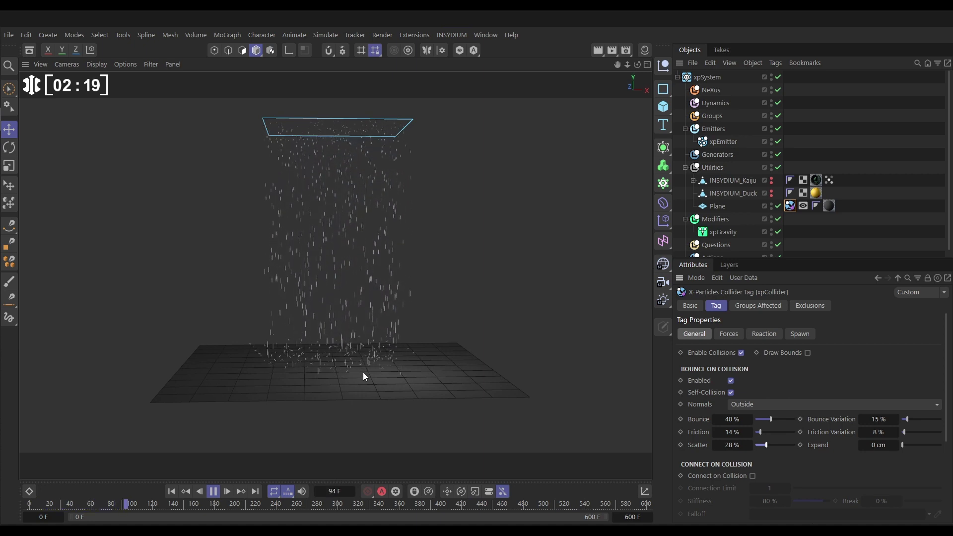
pyautogui.click(213, 491)
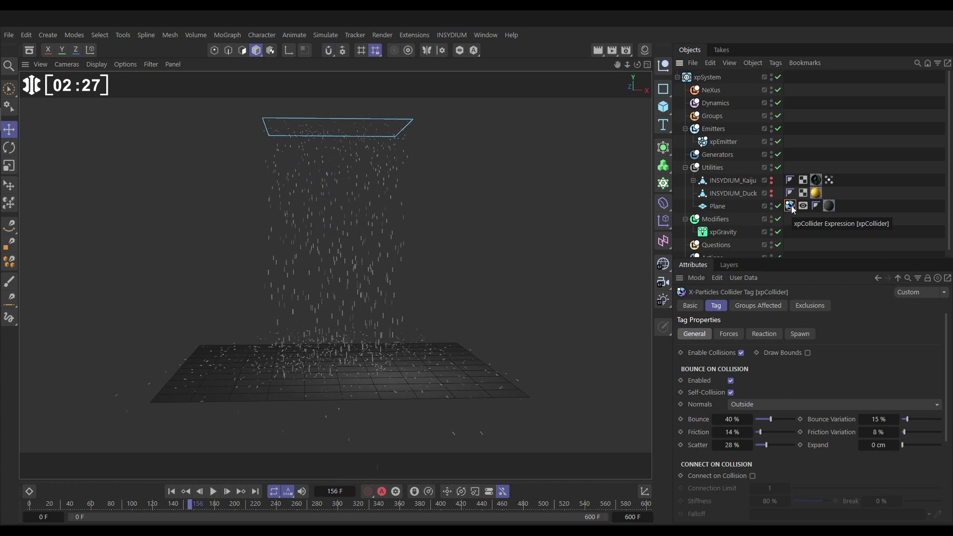
# - Enable collider spawning, duplicate the rain emitter and clear the number from the copy's name
pyautogui.click(800, 333)
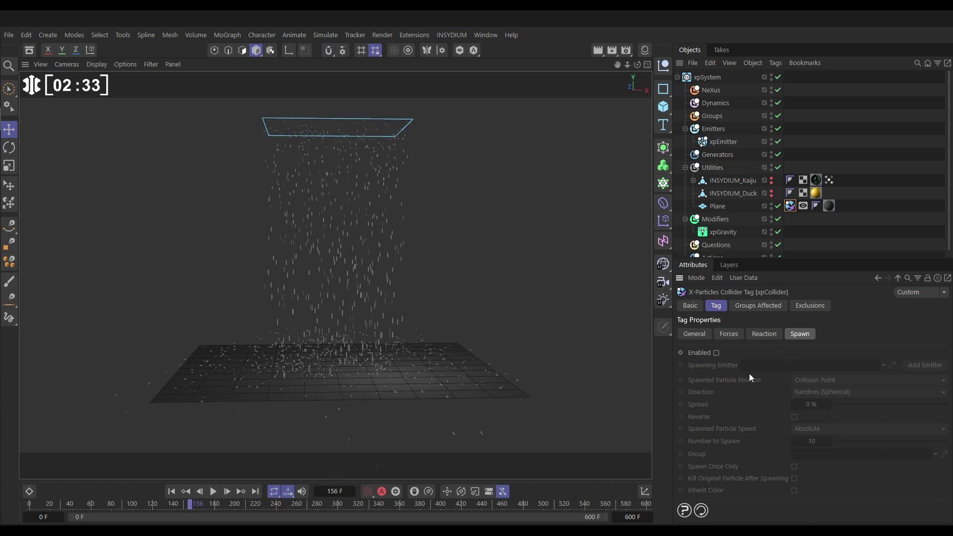
pyautogui.click(716, 352)
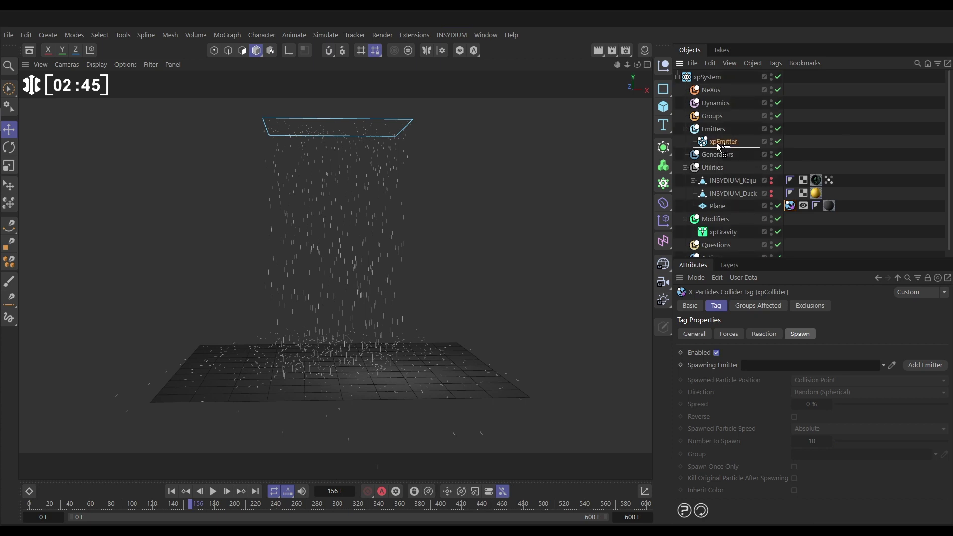
pyautogui.keyDown('ctrl'); pyautogui.moveTo(718, 141); pyautogui.dragTo(717, 148); pyautogui.keyUp('ctrl')
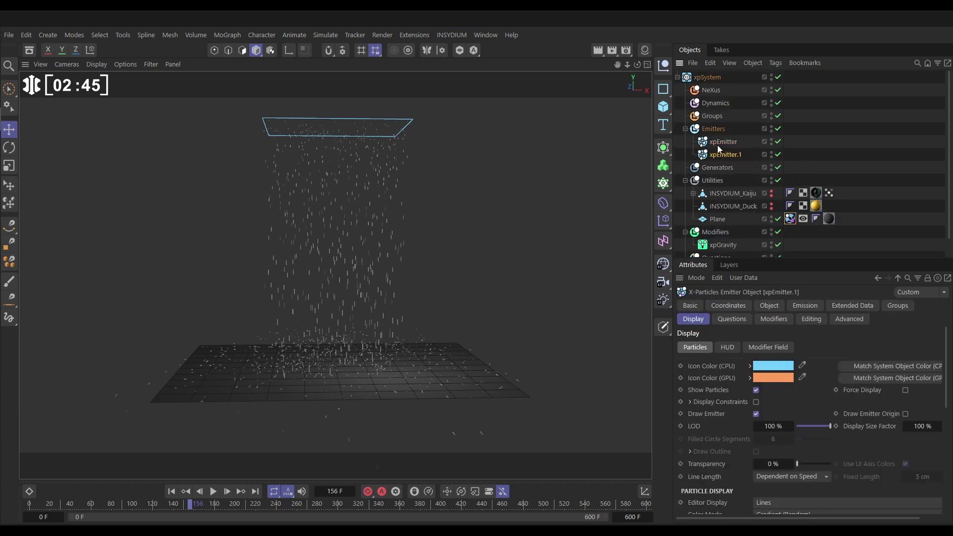
pyautogui.click(697, 305)
pyautogui.click(788, 362)
pyautogui.press('BackSpace')
# - Name the copy xpEmitter.Spawn and assign it as the collider's Spawning Emitter
pyautogui.write('Spawn')
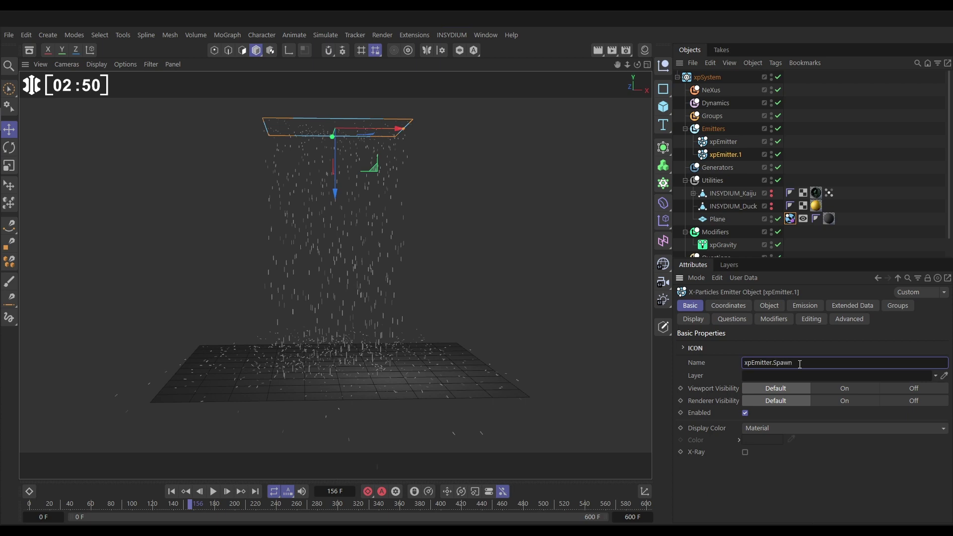
pyautogui.press('Return')
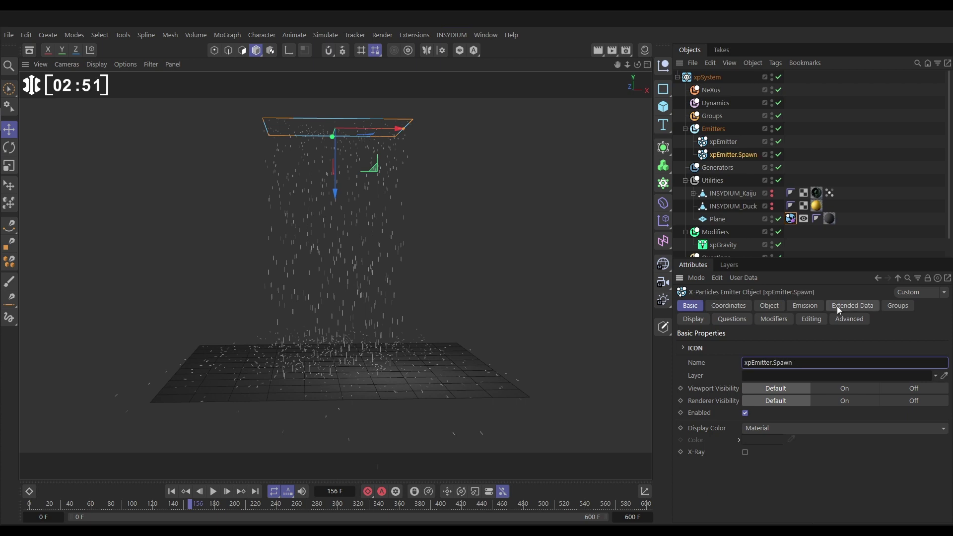
pyautogui.click(791, 218)
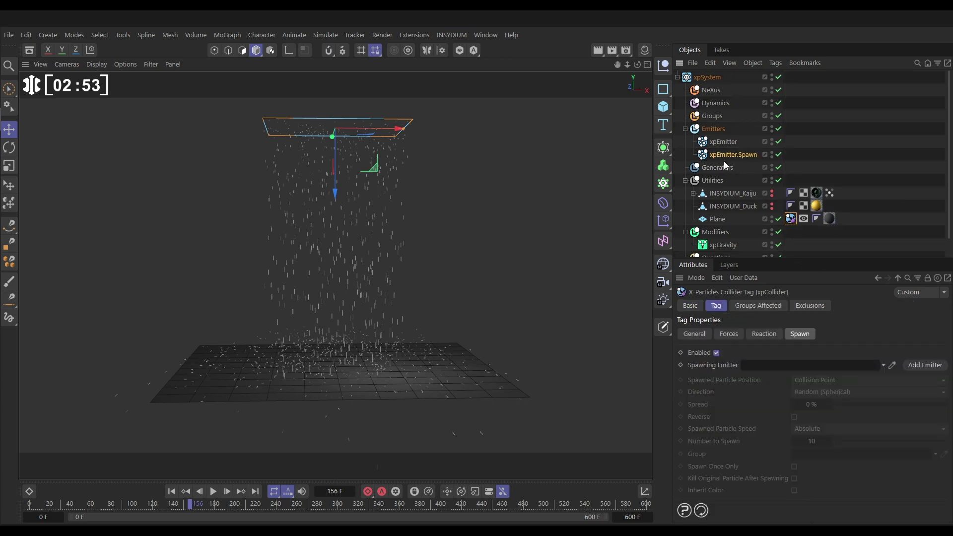
pyautogui.moveTo(726, 158); pyautogui.dragTo(770, 369)
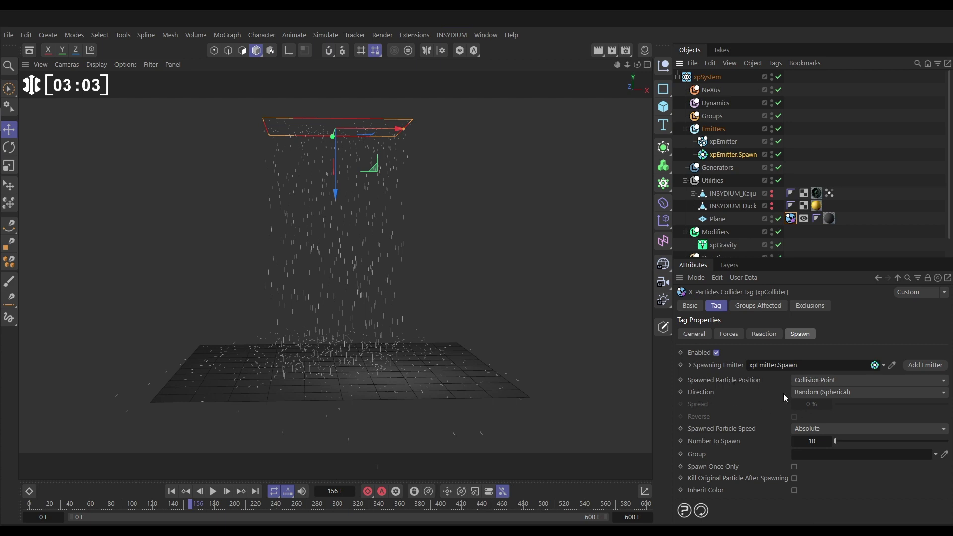
# - Spawn along Face Normal with 55 % spread, killing original particles after spawning
pyautogui.click(819, 393)
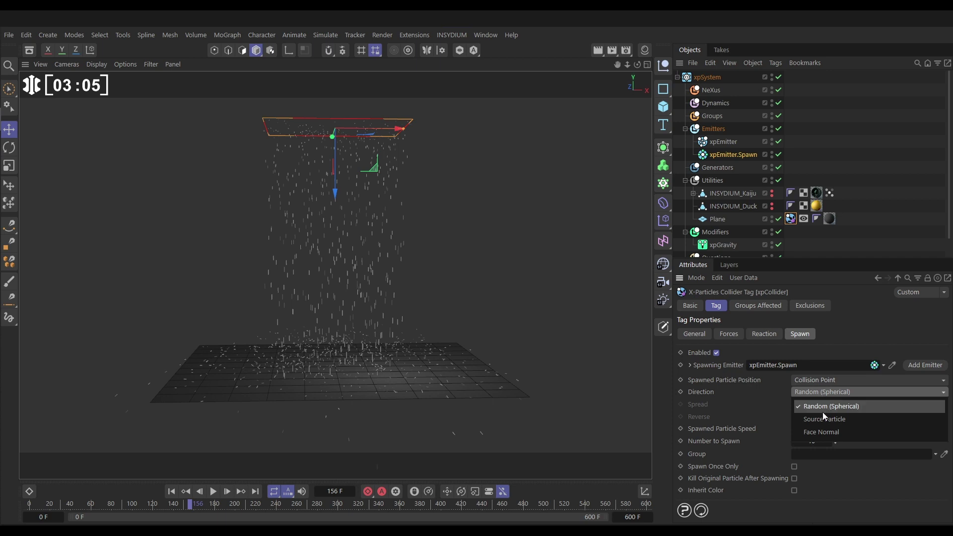
pyautogui.click(822, 432)
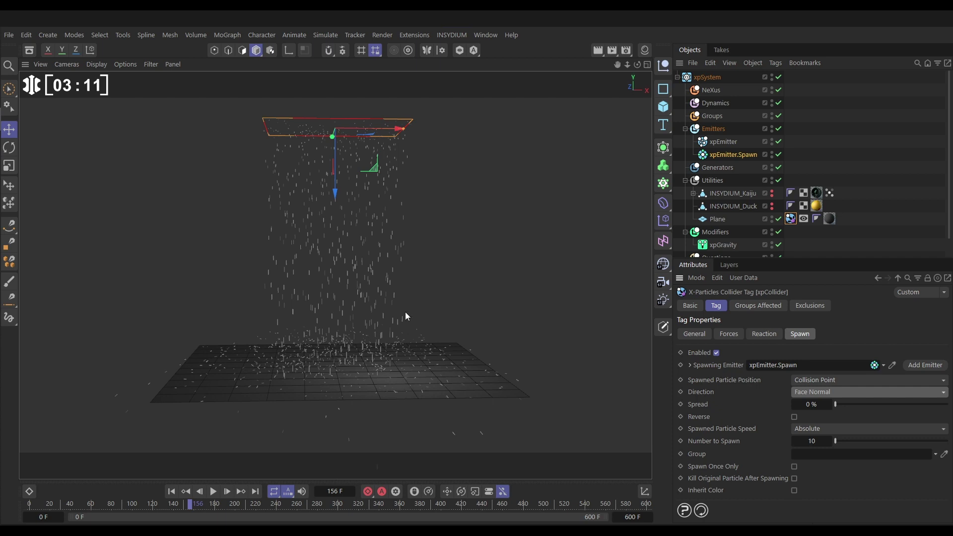
pyautogui.moveTo(835, 404); pyautogui.dragTo(885, 405)
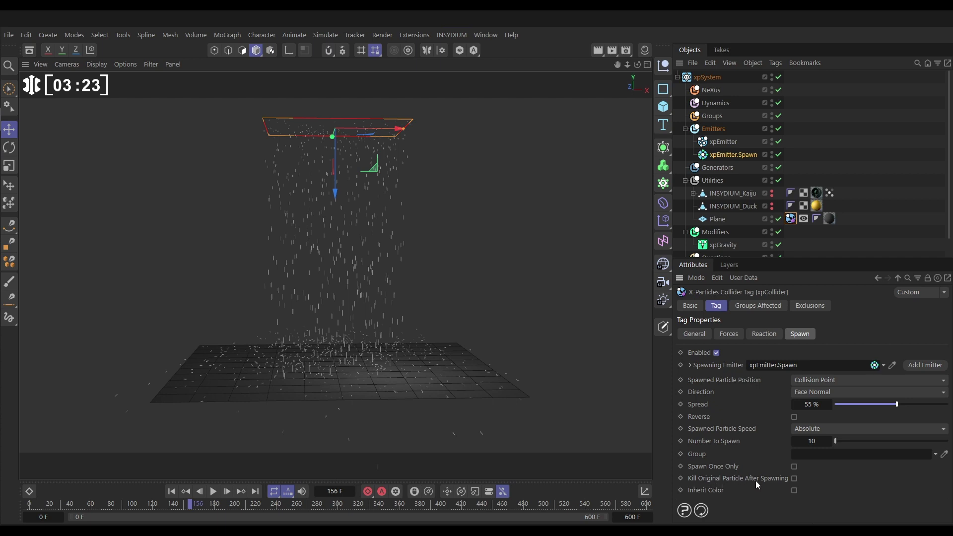
pyautogui.click(794, 478)
# - Replay the rain simulation to preview the splashes, pausing at frame 296
pyautogui.click(171, 491)
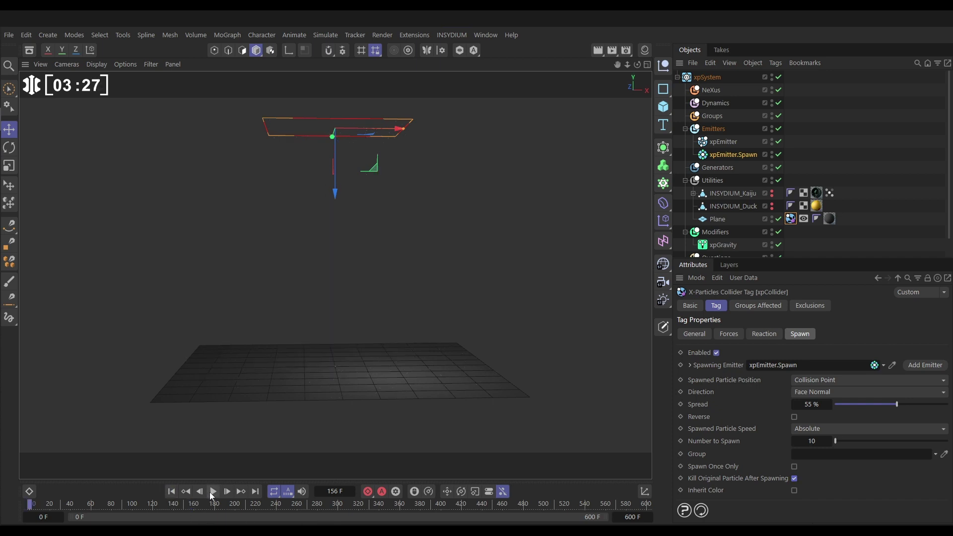
pyautogui.click(212, 492)
pyautogui.click(518, 222)
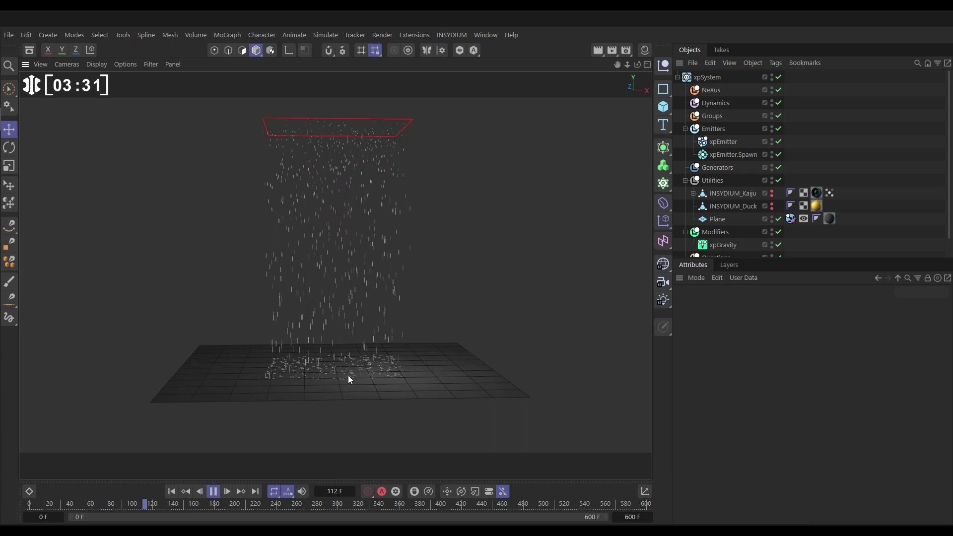
pyautogui.scroll(6, 370, 377)
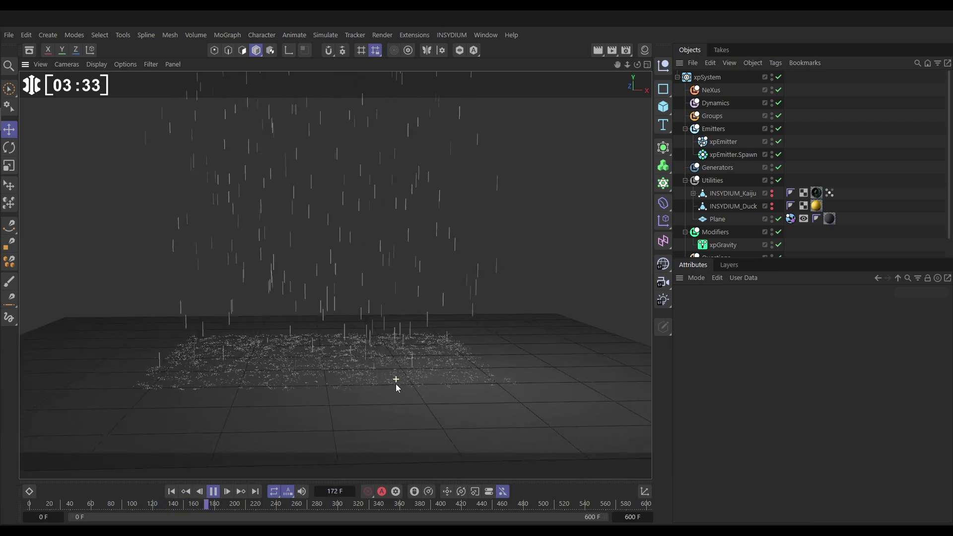
pyautogui.scroll(3, 396, 383)
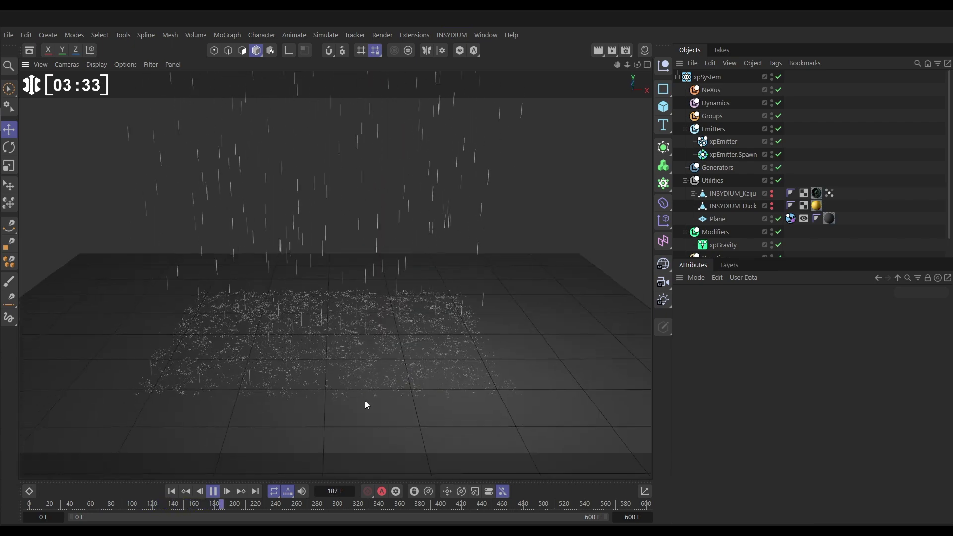
pyautogui.click(213, 495)
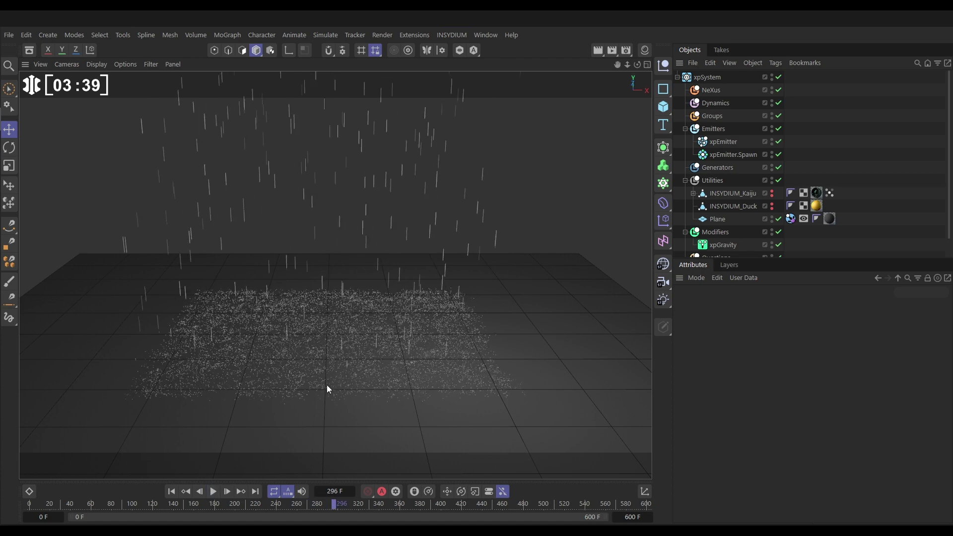
# - Give xpEmitter.Spawn 300 cm speed with 200 cm variation and replay the simulation
pyautogui.click(730, 153)
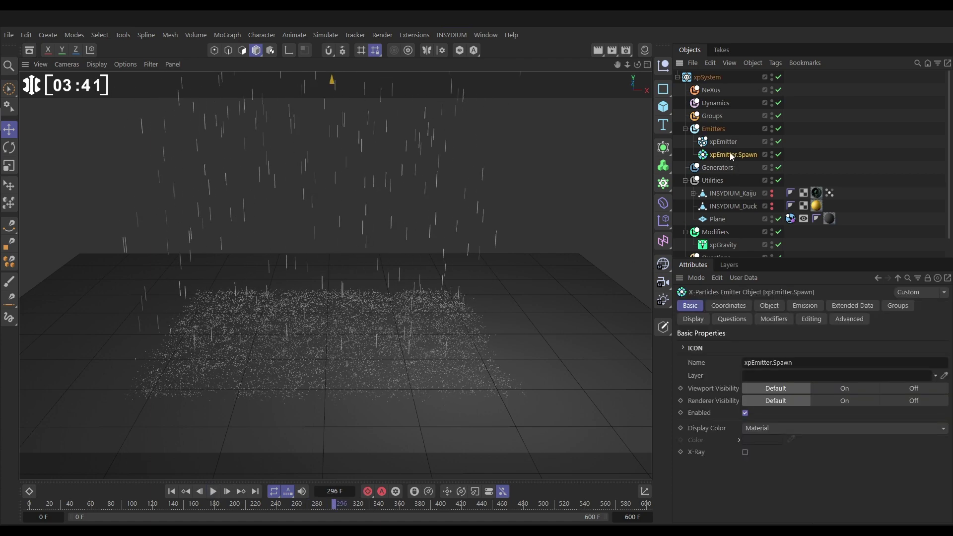
pyautogui.click(803, 306)
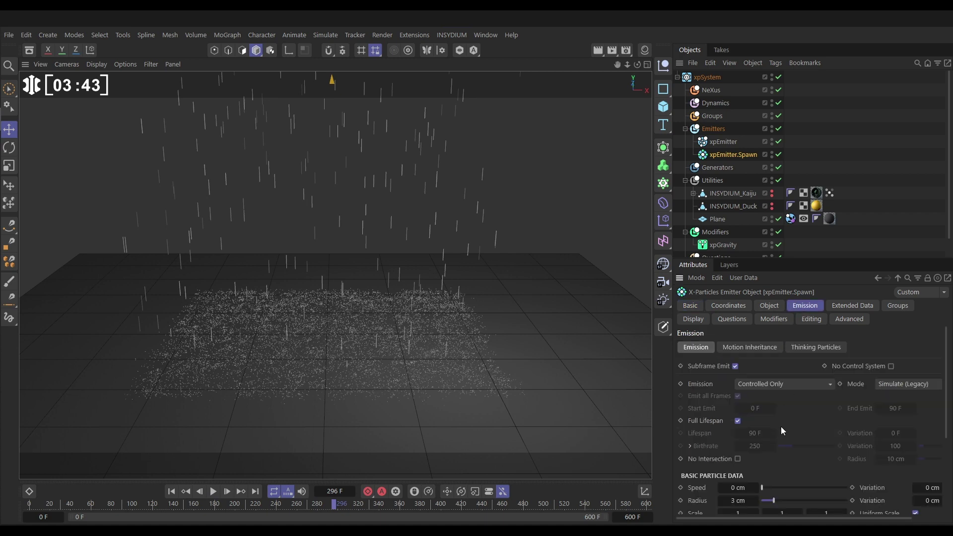
pyautogui.click(740, 489)
pyautogui.press('Tab')
pyautogui.write('200')
pyautogui.press('Return')
pyautogui.click(171, 491)
pyautogui.click(214, 491)
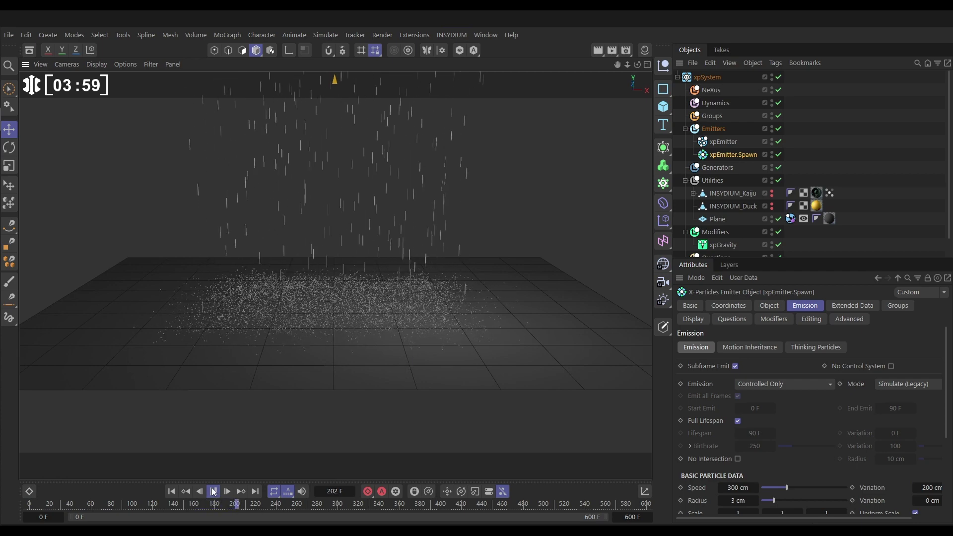
# - Set xpEmitter.Spawn's display gradient knots to 56 % and 89 % value grey
pyautogui.press('F8')
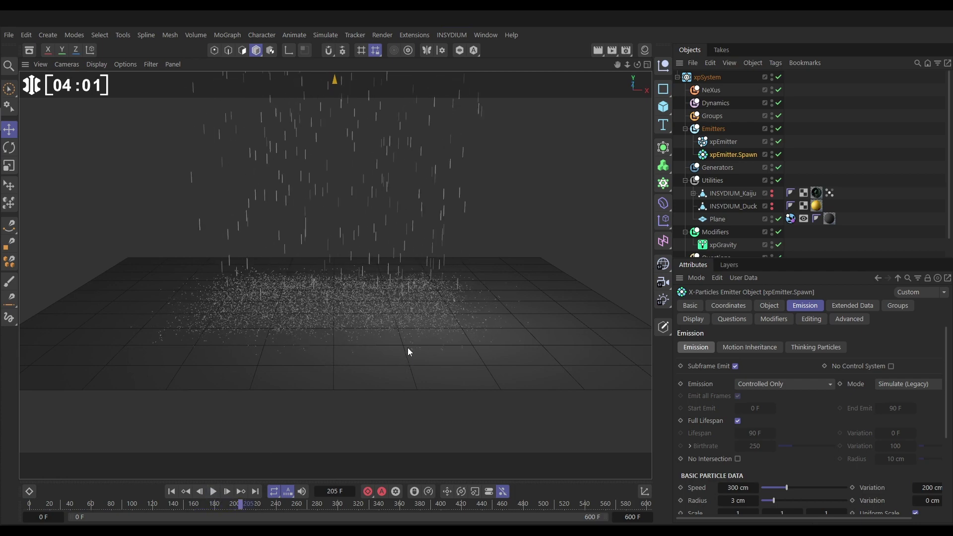
pyautogui.click(684, 320)
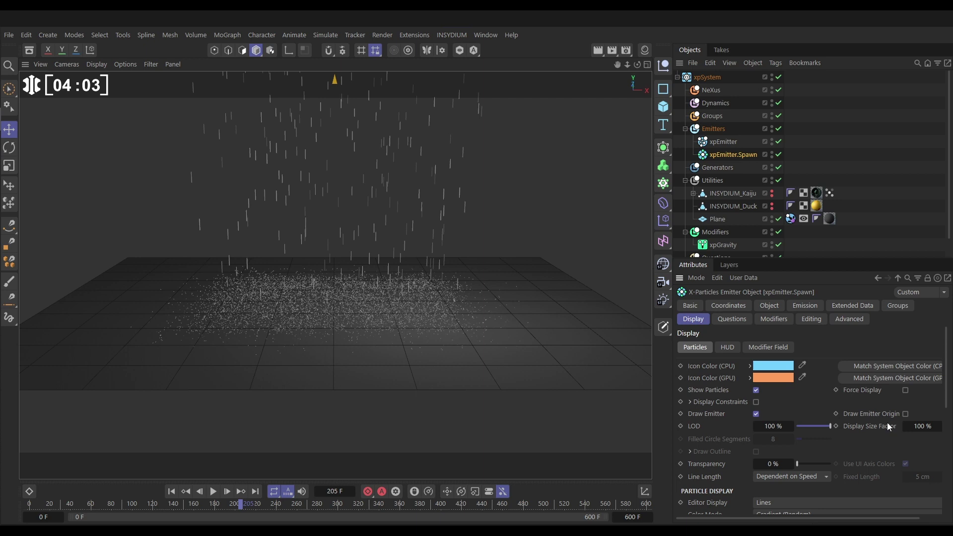
pyautogui.scroll(-7, 948, 401)
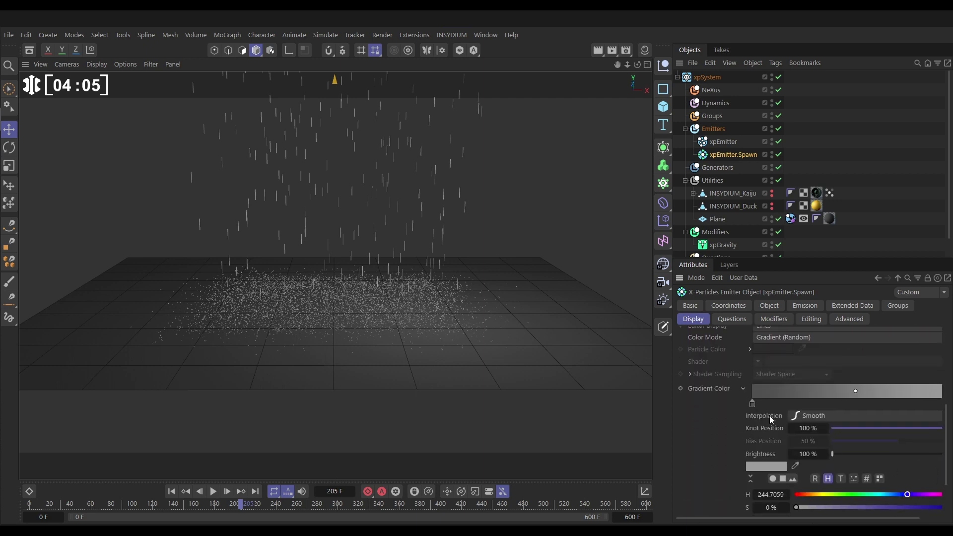
pyautogui.click(753, 402)
pyautogui.scroll(-2, 898, 472)
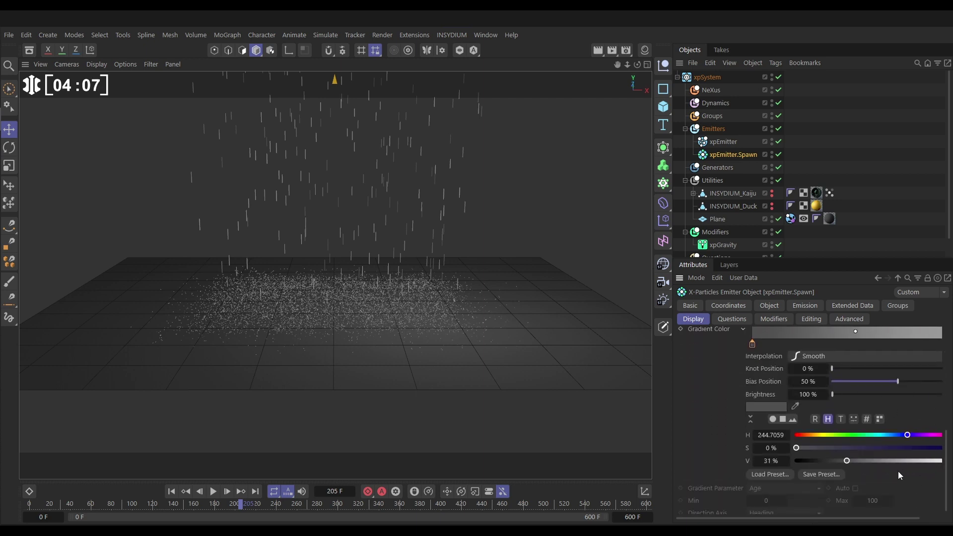
pyautogui.moveTo(874, 461); pyautogui.dragTo(887, 463)
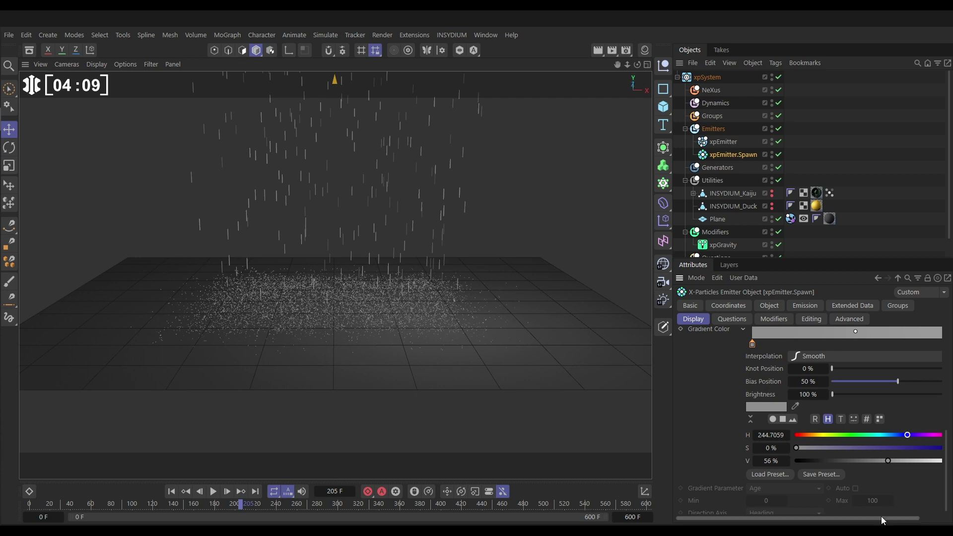
pyautogui.moveTo(880, 517); pyautogui.dragTo(934, 357)
pyautogui.click(934, 344)
pyautogui.moveTo(915, 461); pyautogui.dragTo(918, 460)
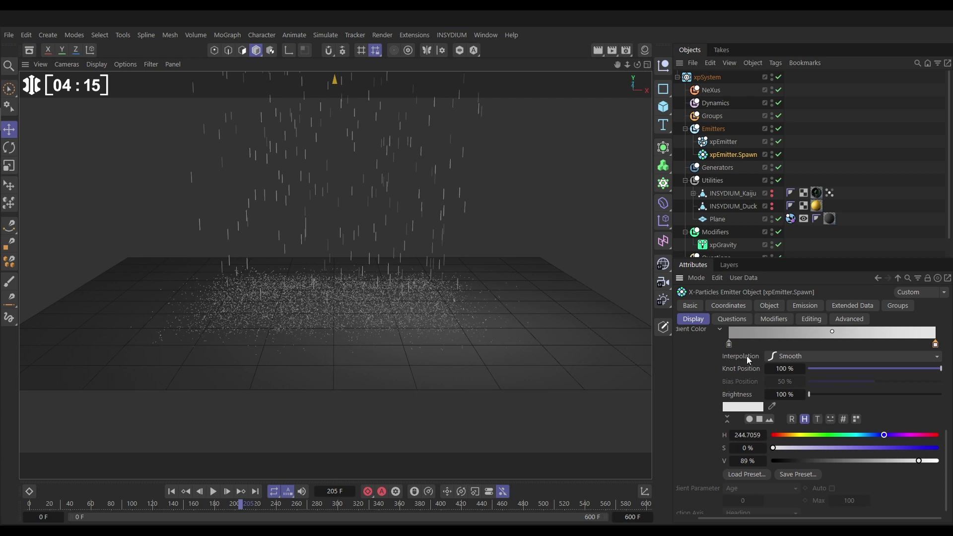
# - In the emitter's Emission settings, turn off Full Lifespan and set Lifespan 20 F with Variation 10 F
pyautogui.click(798, 306)
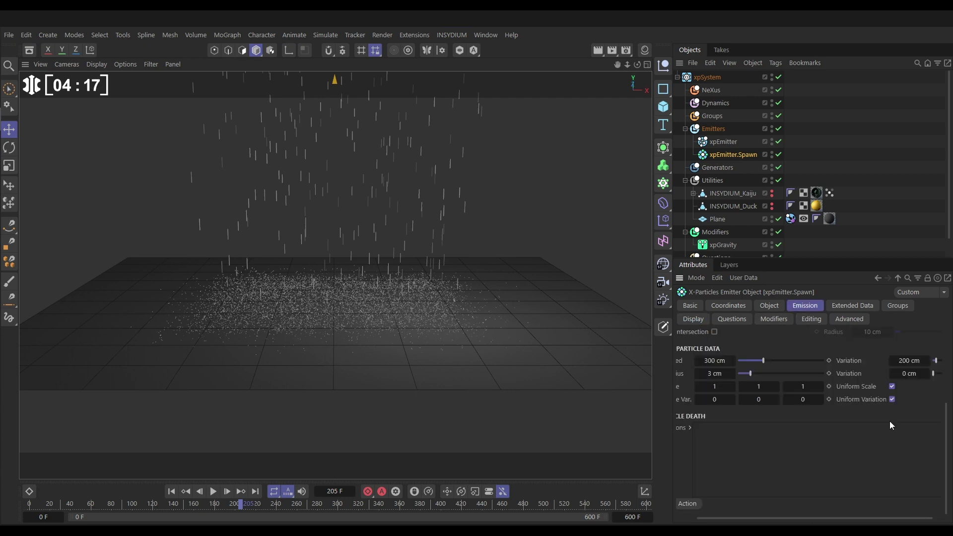
pyautogui.moveTo(947, 447); pyautogui.dragTo(944, 386)
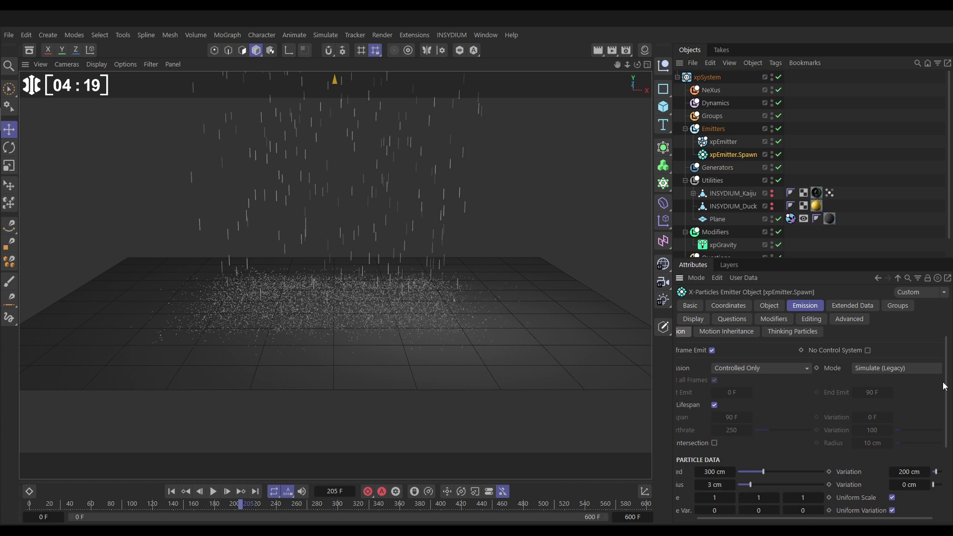
pyautogui.moveTo(804, 516); pyautogui.dragTo(783, 517)
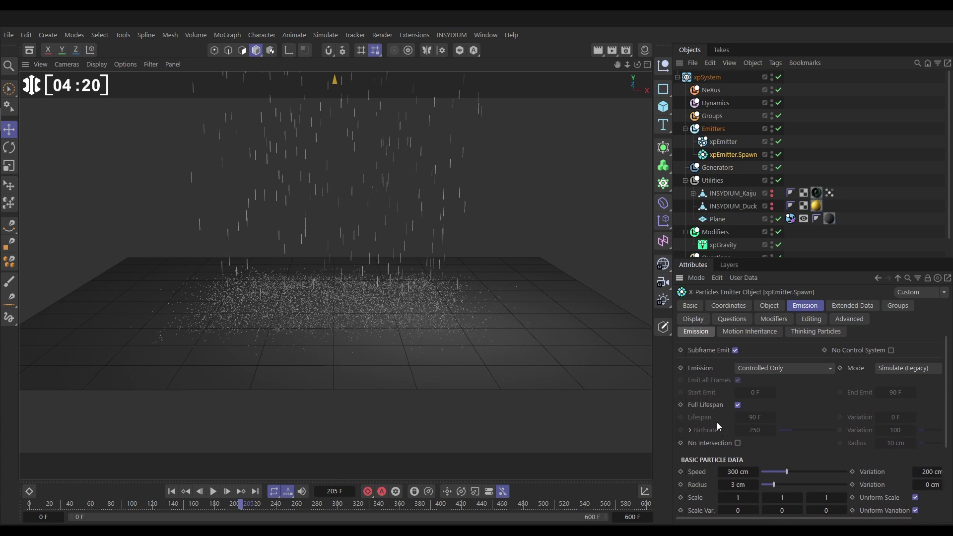
pyautogui.click(738, 405)
pyautogui.click(756, 417)
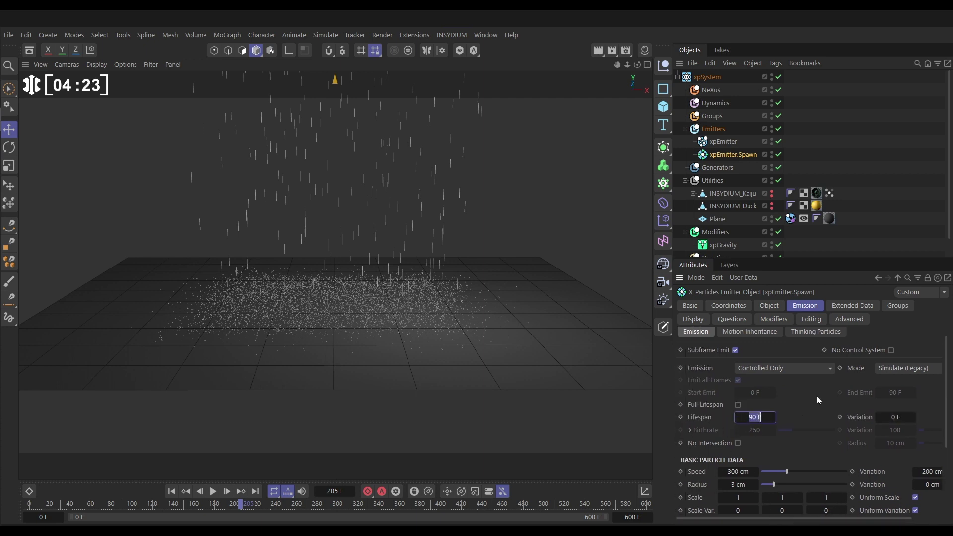
pyautogui.write('20')
pyautogui.press('Tab')
pyautogui.write('10')
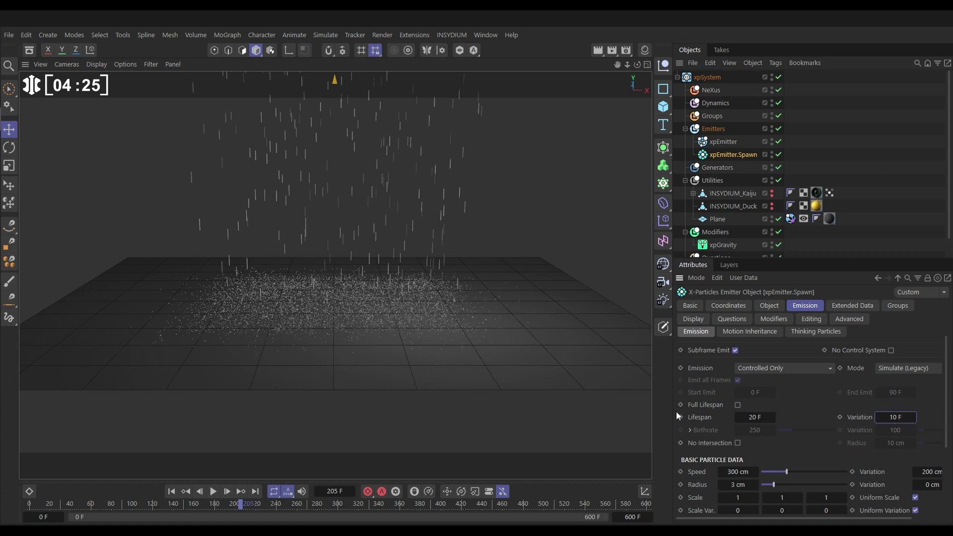
# - Replay the simulation from frame 0 and orbit to view the plane from higher
pyautogui.click(171, 491)
pyautogui.click(213, 491)
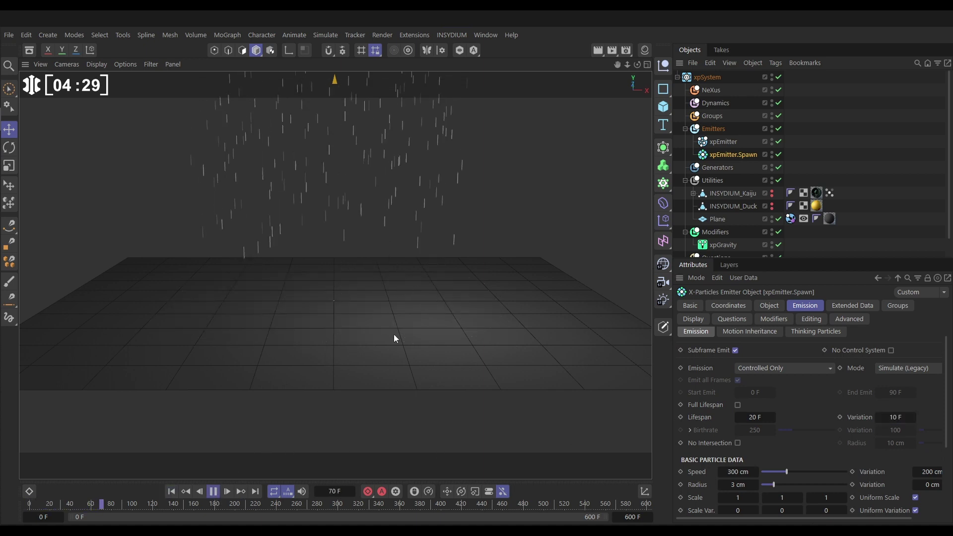
pyautogui.keyDown('alt'); pyautogui.moveTo(387, 346); pyautogui.dragTo(406, 351); pyautogui.keyUp('alt')
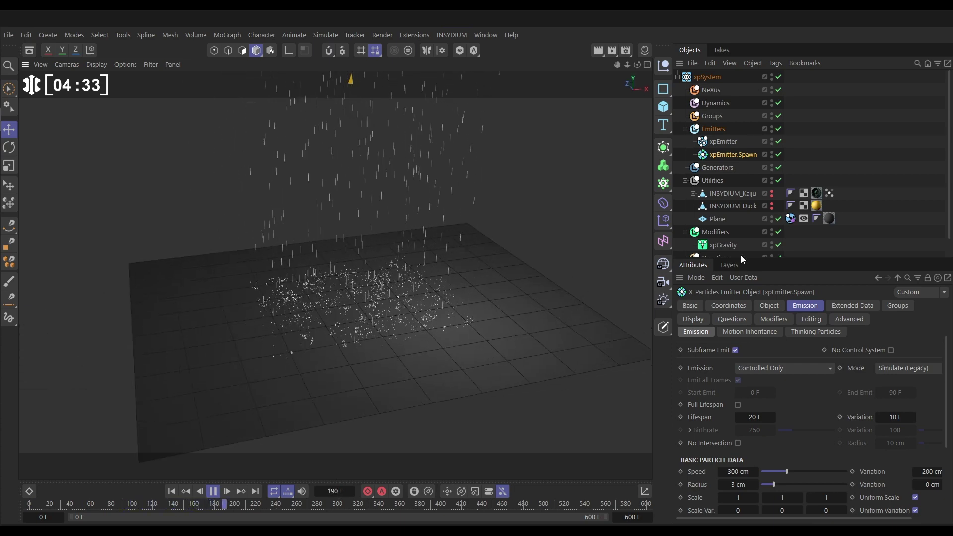
# - With the Plane's xpCollider tag selected, stop playback at frame 458 and unhide INSYDIUM_Kaiju
pyautogui.click(790, 218)
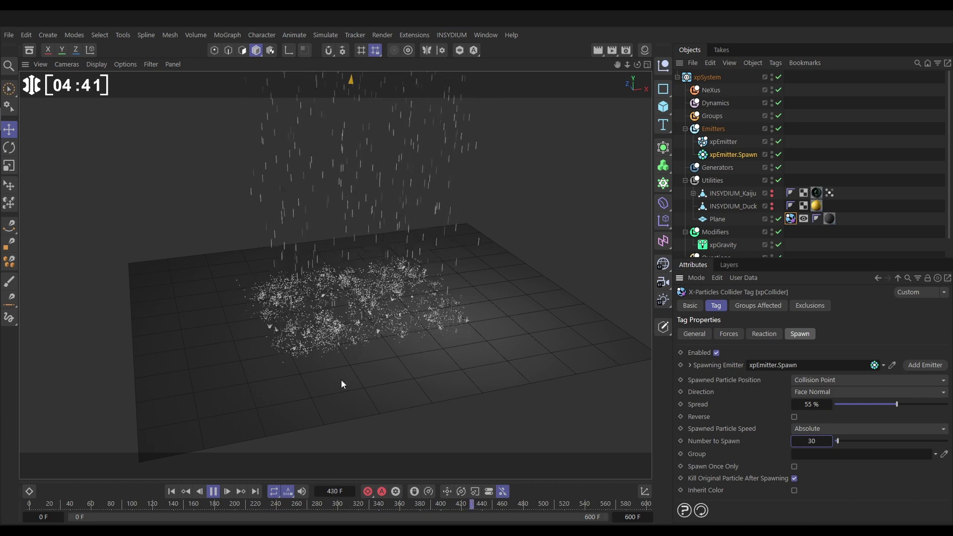
pyautogui.click(215, 490)
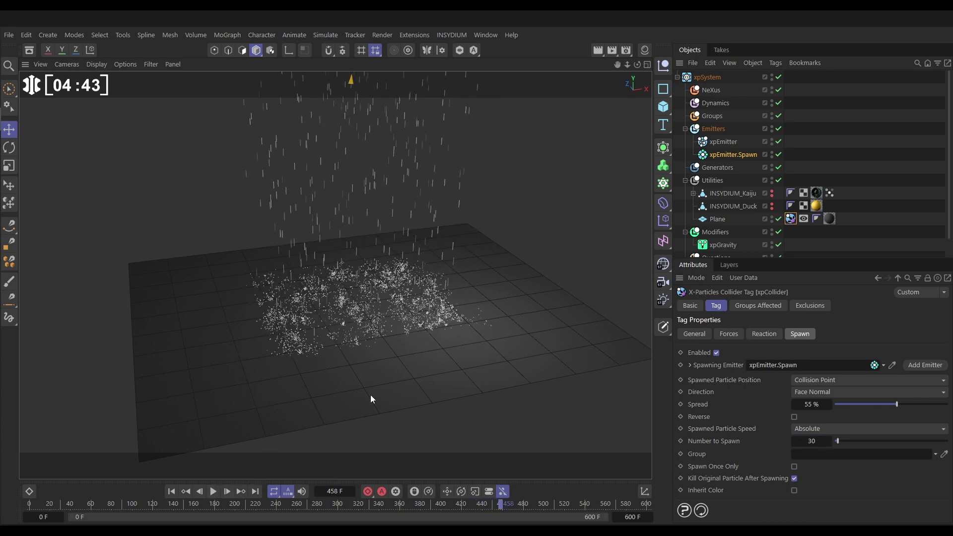
pyautogui.click(771, 193)
# - Unhide INSYDIUM_Duck, then add an xpJoin utility to the Utilities folder
pyautogui.click(772, 203)
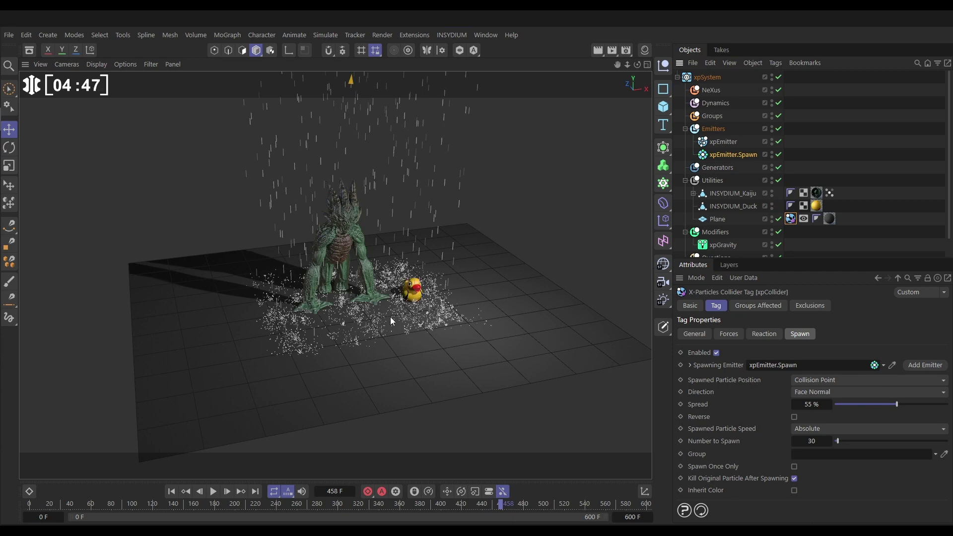
pyautogui.keyDown('alt'); pyautogui.moveTo(380, 306); pyautogui.dragTo(332, 293); pyautogui.keyUp('alt')
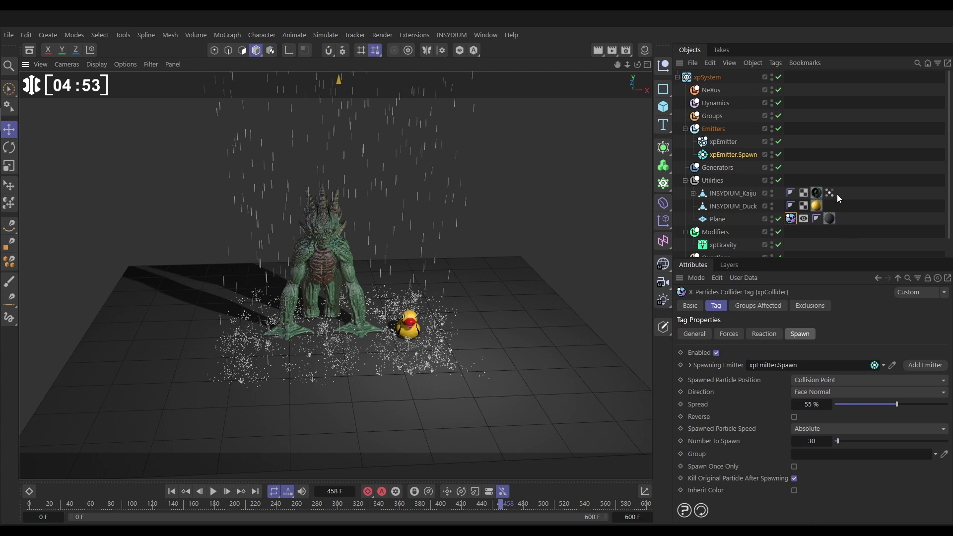
pyautogui.click(714, 181)
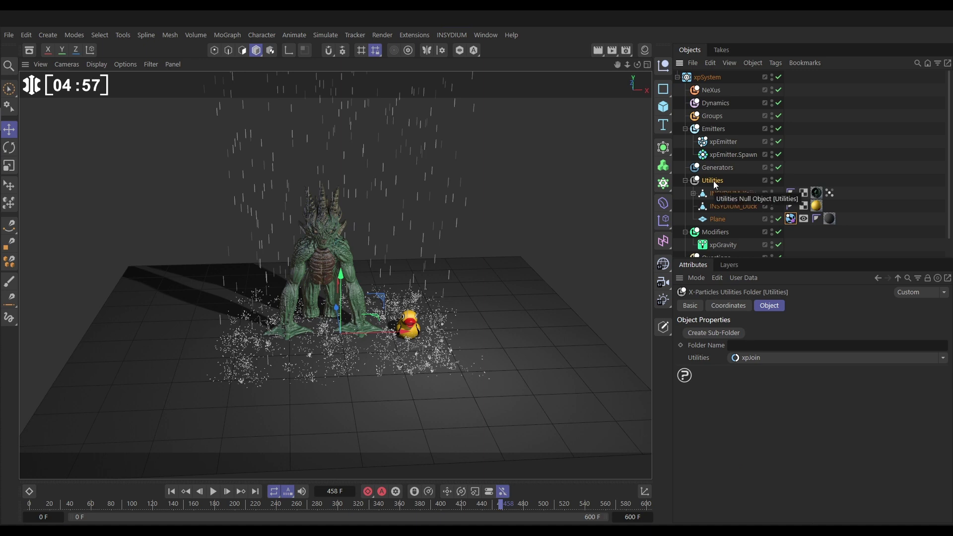
pyautogui.click(941, 358)
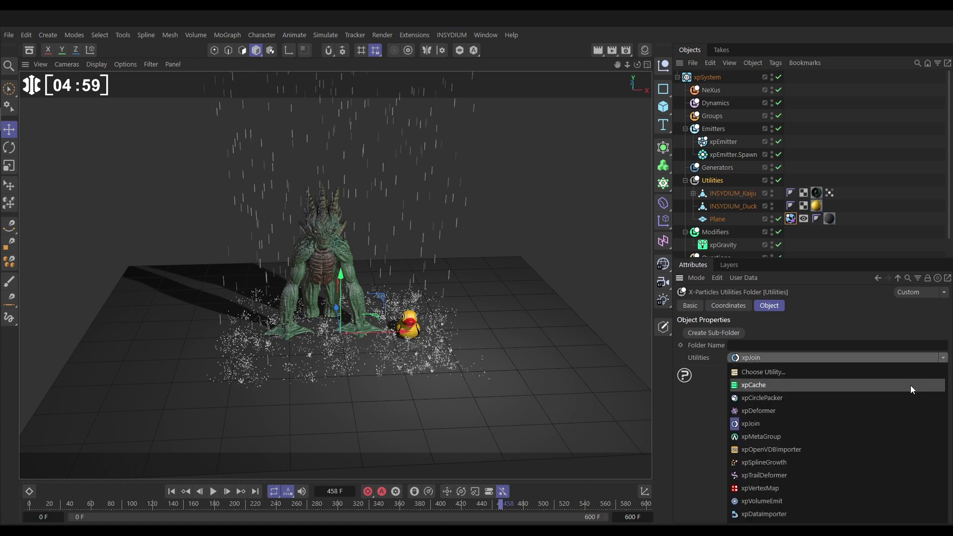
pyautogui.click(839, 424)
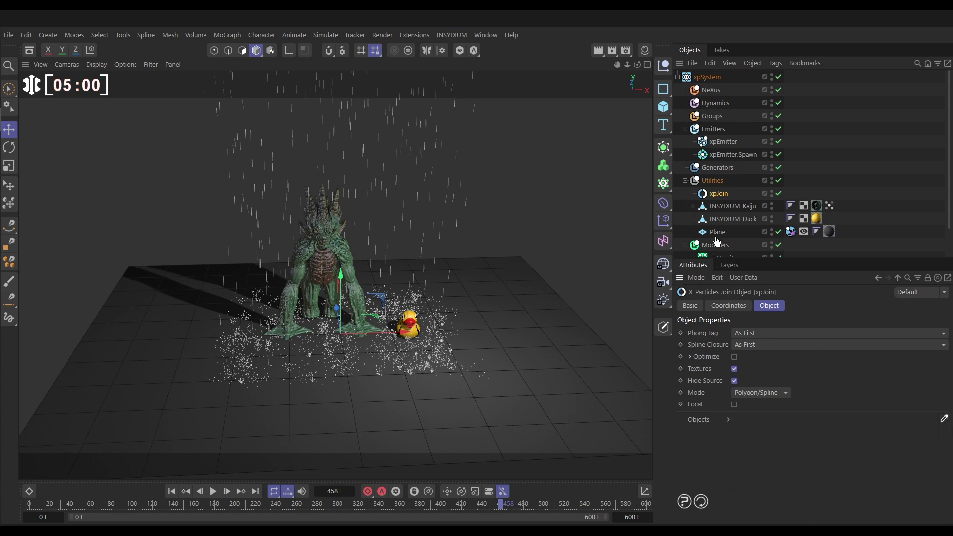
# - Add INSYDIUM_Kaiju, INSYDIUM_Duck and Plane to the xpJoin's objects, then move the Plane's xpCollider tag onto it
pyautogui.click(728, 207)
pyautogui.click(729, 223)
pyautogui.click(720, 234)
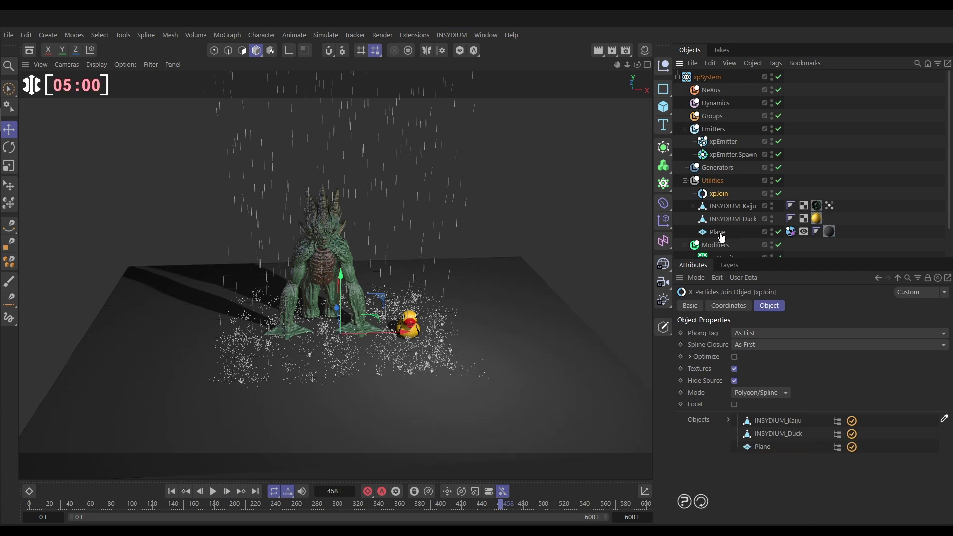
pyautogui.click(945, 419)
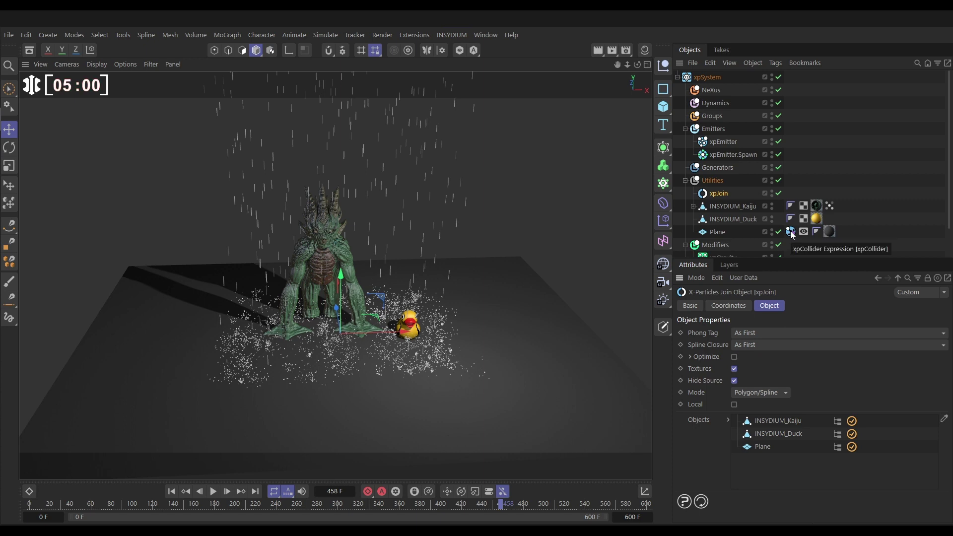
pyautogui.moveTo(790, 230); pyautogui.dragTo(800, 221)
pyautogui.moveTo(722, 194); pyautogui.dragTo(723, 194)
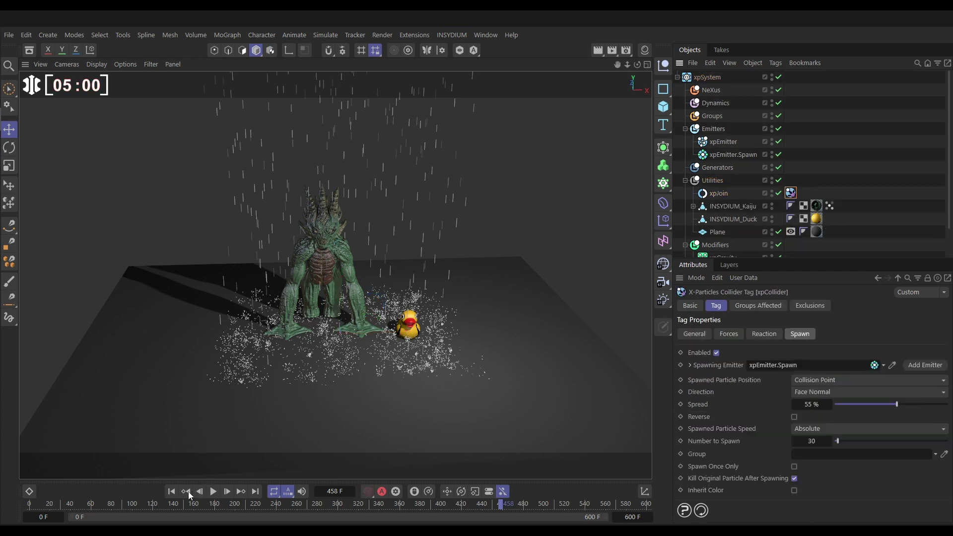
# - Replay the rain from frame 0 and orbit around the kaiju and duck to inspect the splashes
pyautogui.click(172, 491)
pyautogui.click(213, 491)
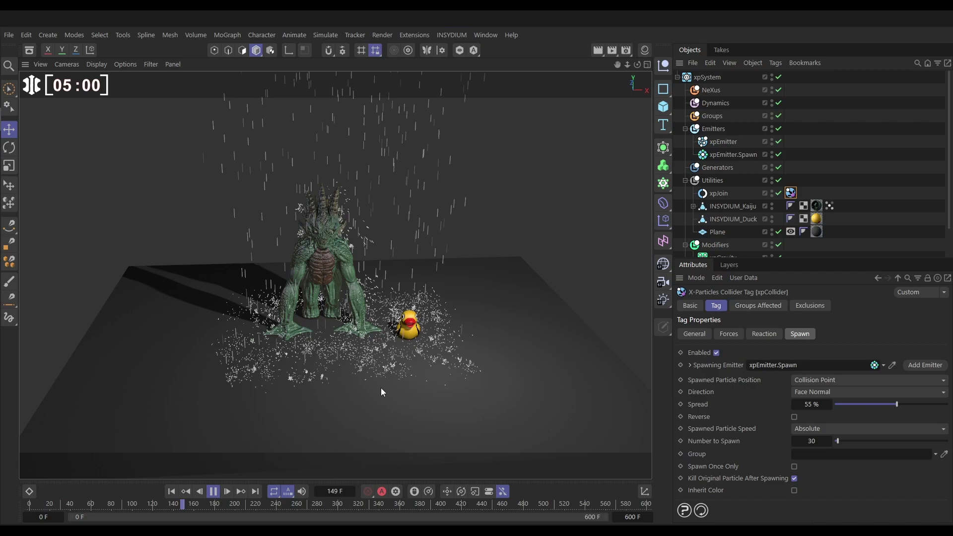
pyautogui.keyDown('alt'); pyautogui.moveTo(409, 352); pyautogui.dragTo(480, 332); pyautogui.keyUp('alt')
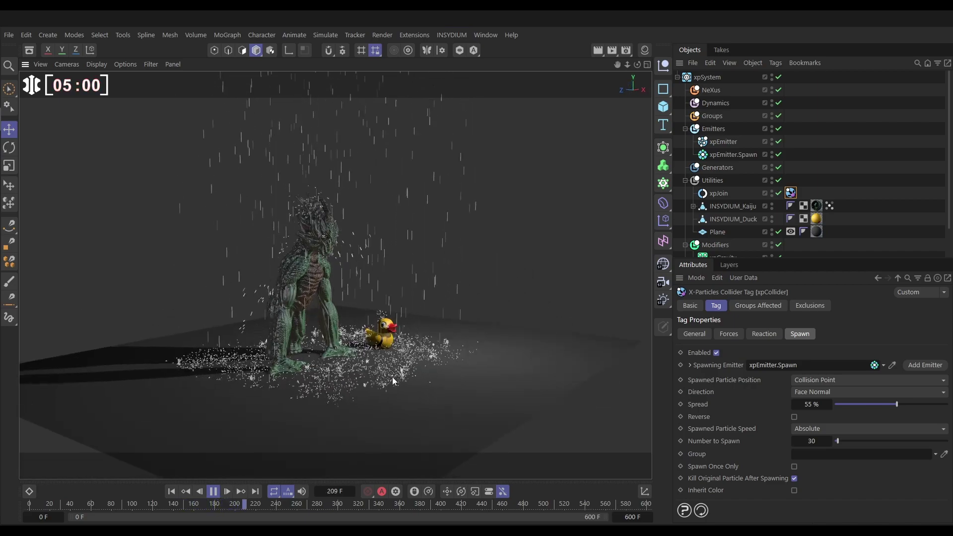
pyautogui.keyDown('alt'); pyautogui.moveTo(392, 381); pyautogui.dragTo(388, 376); pyautogui.keyUp('alt')
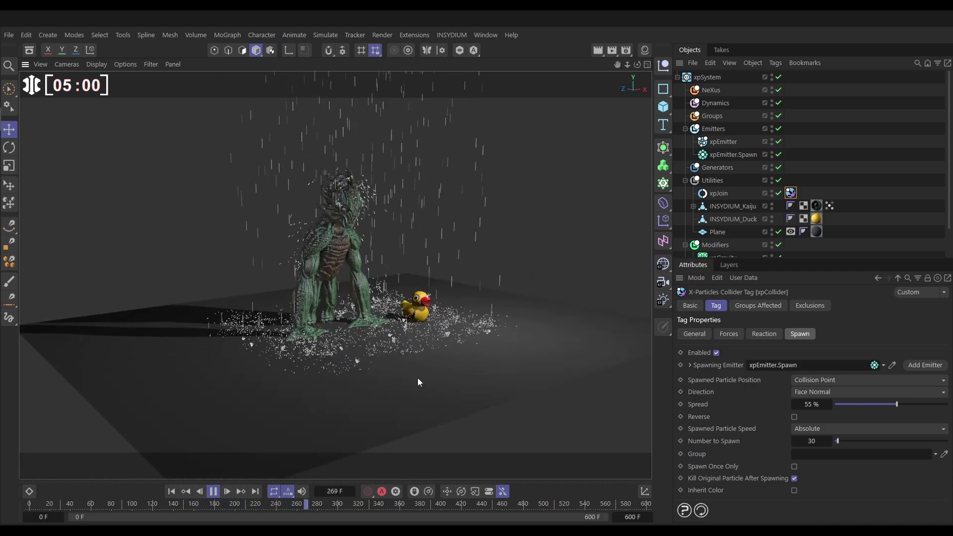